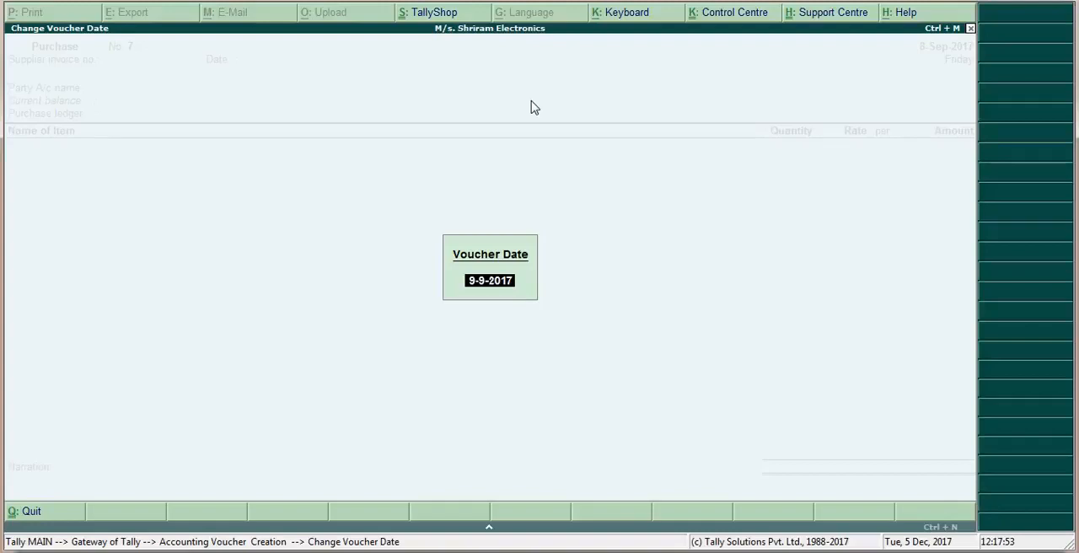
Date the purchase voucher 9-9-2017 and enter supplier invoice number UC/07, keeping 9-Sep-2017 as the invoice date
{"action": "key", "text": "Return"}
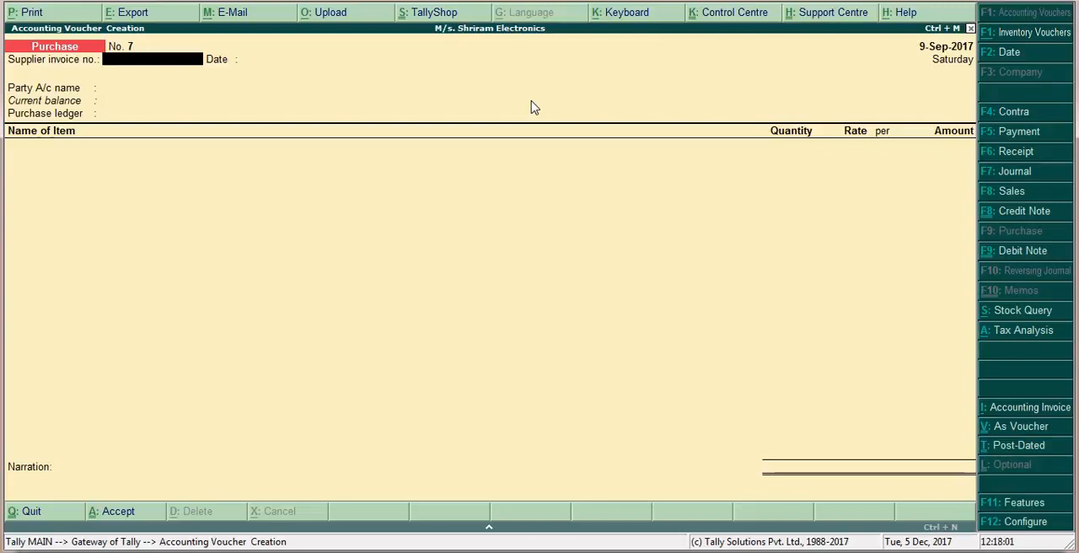
{"action": "type", "text": "UC"}
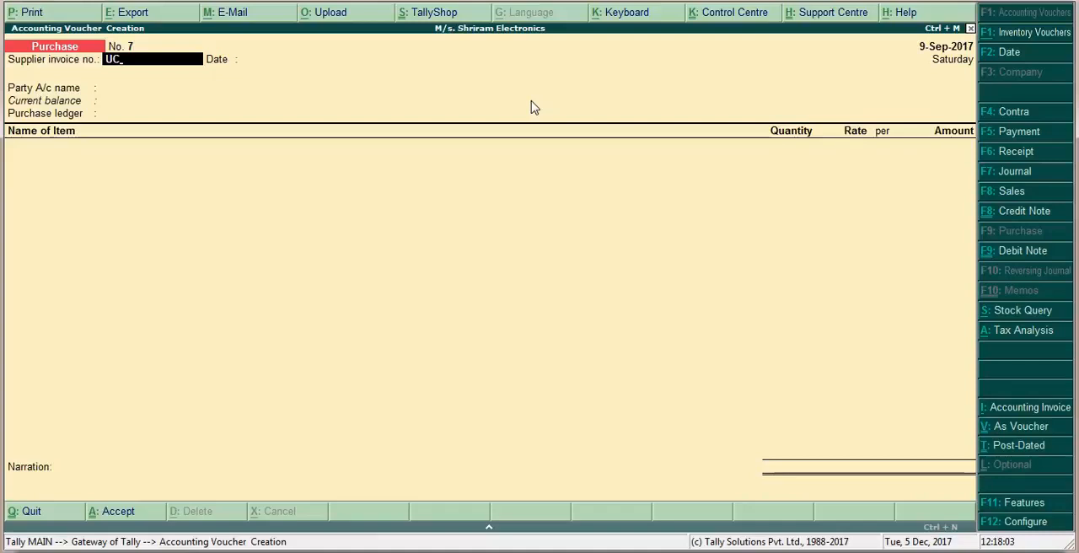
{"action": "type", "text": "/07"}
{"action": "key", "text": "Return"}
{"action": "key", "text": "Return"}
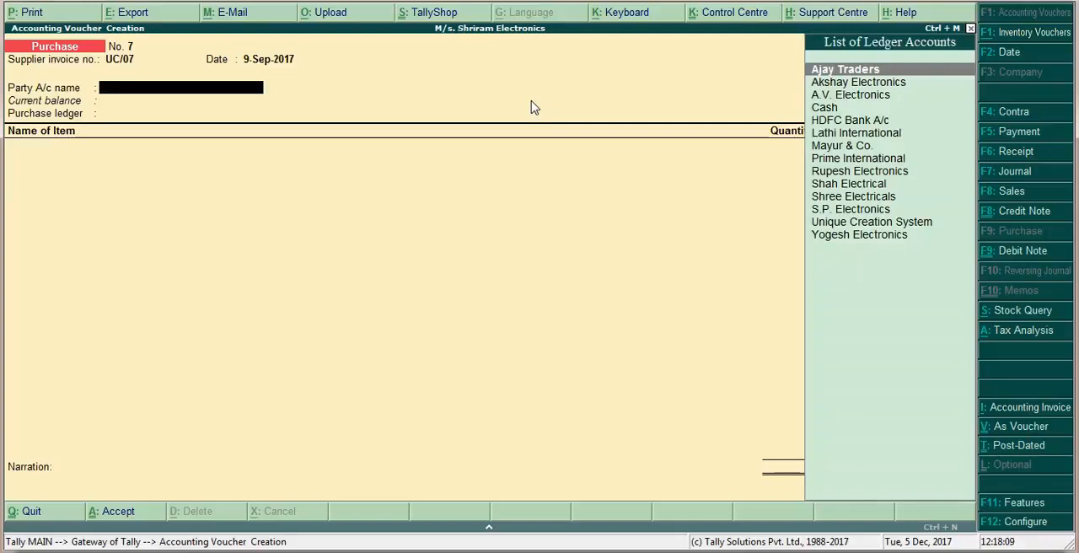
Choose Unique Creation System as the party, accept its supplier details, and select Import Purchase as the purchase ledger
{"action": "type", "text": "Un"}
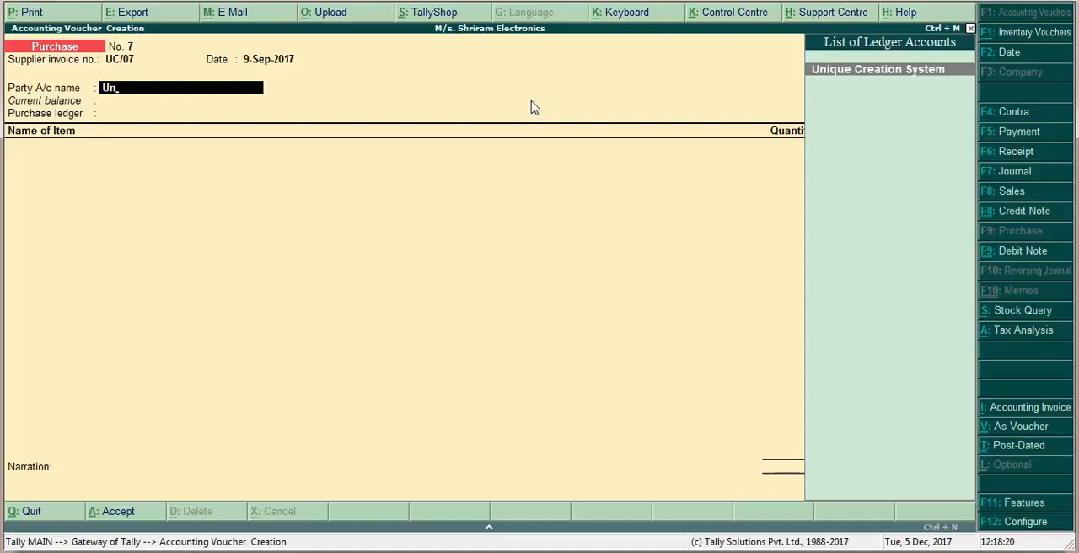
{"action": "key", "text": "Return"}
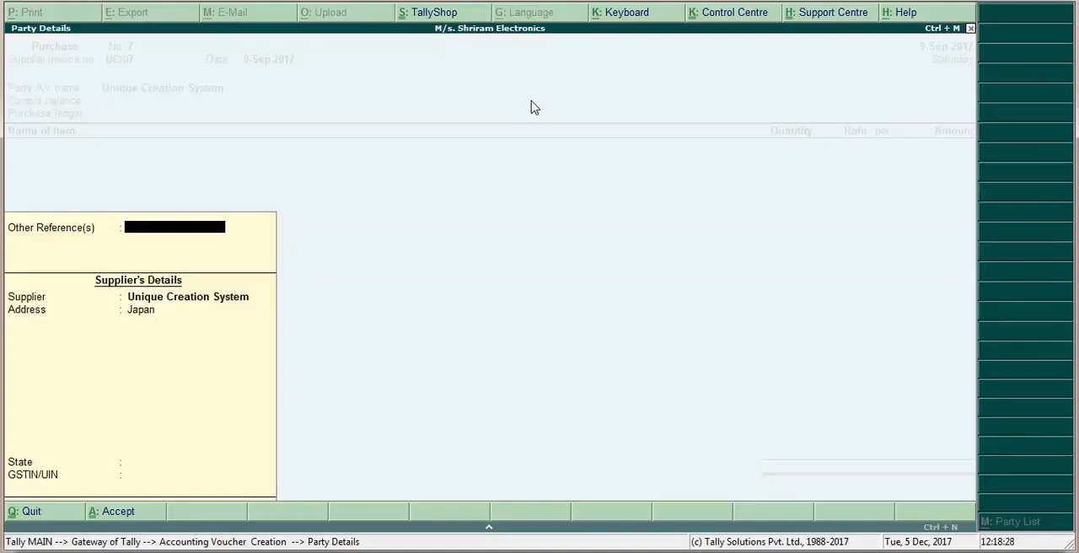
{"action": "key", "text": "Return"}
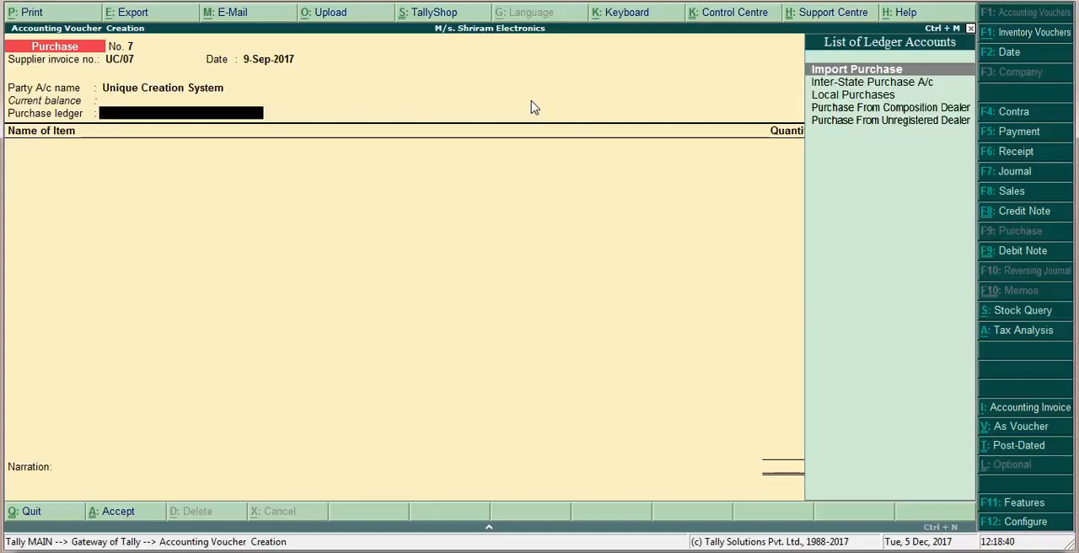
{"action": "key", "text": "Return"}
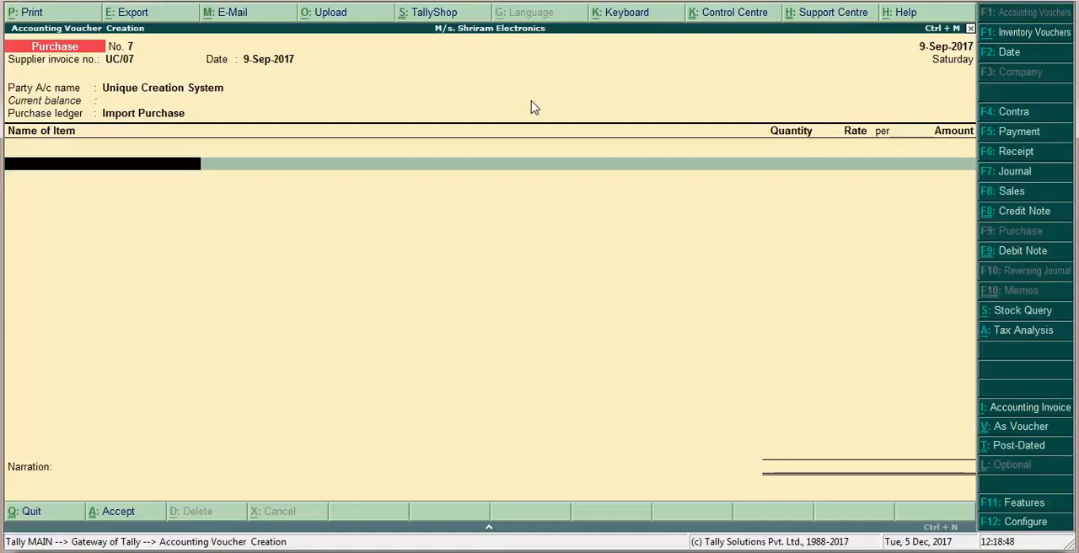
Add the stock item Dell Desktop-3672 to the purchase voucher
{"action": "type", "text": "Dell"}
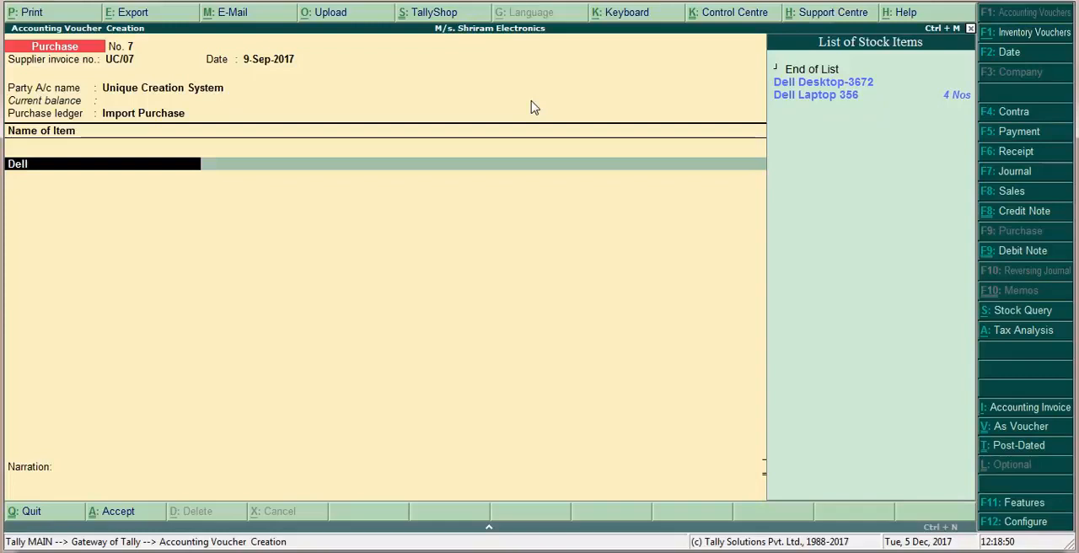
{"action": "type", "text": "d"}
{"action": "key", "text": "BackSpace"}
{"action": "type", "text": "Des"}
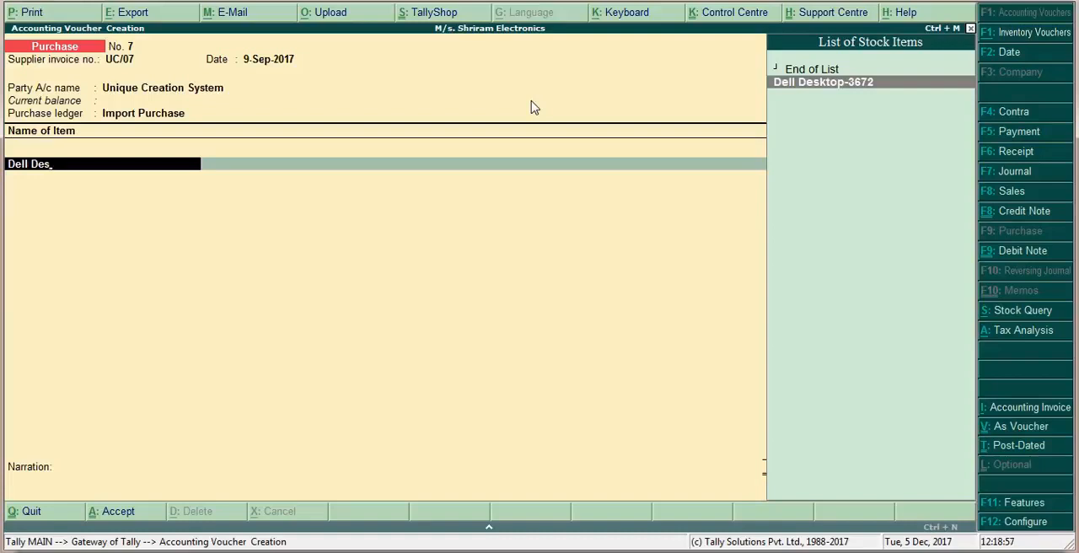
{"action": "key", "text": "Return"}
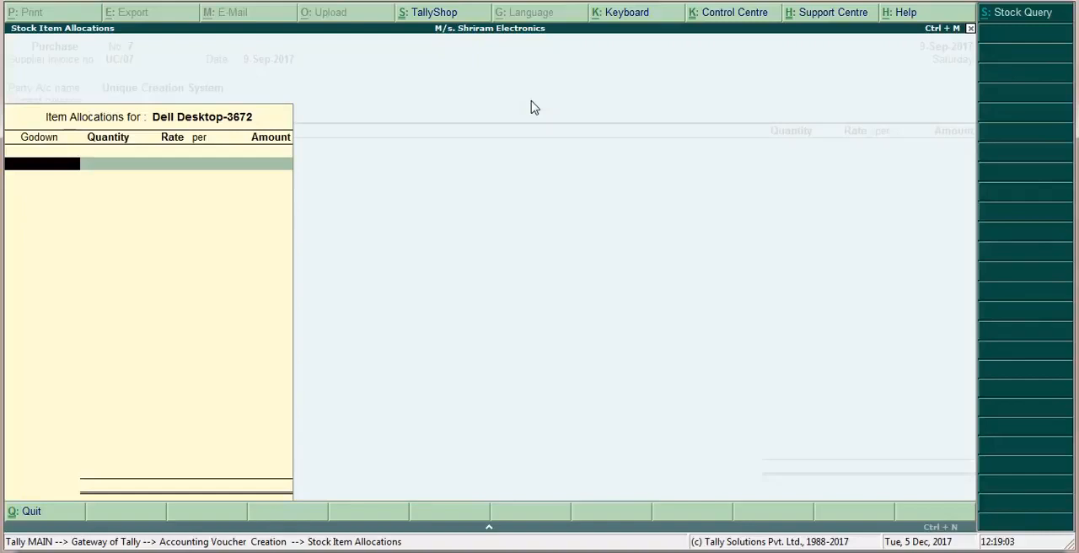
Allocate 5 Nos of Dell Desktop-3672 to the Showroom godown at a rate of 18,500 and accept the allocation
{"action": "type", "text": "Sh"}
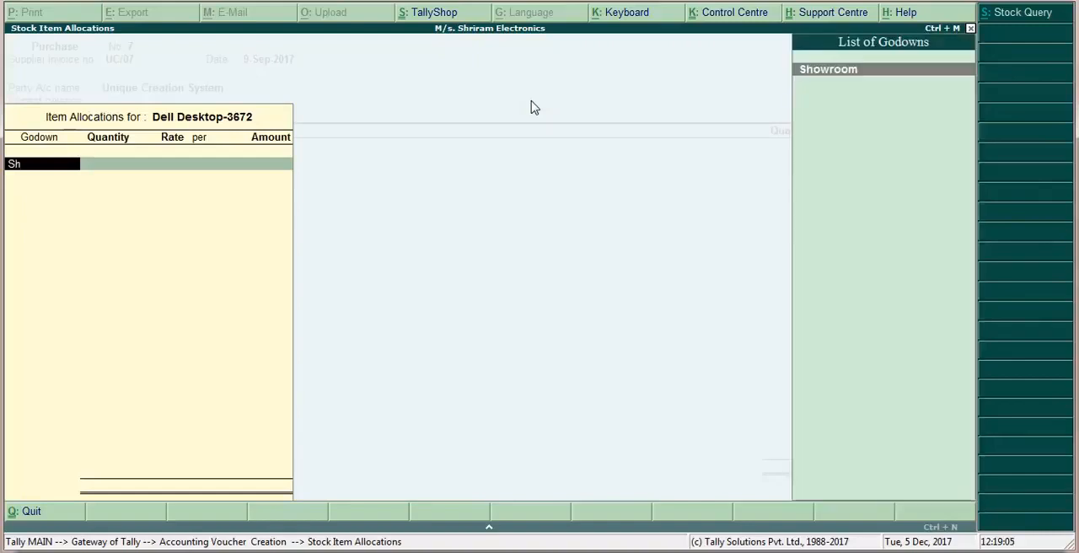
{"action": "key", "text": "Return"}
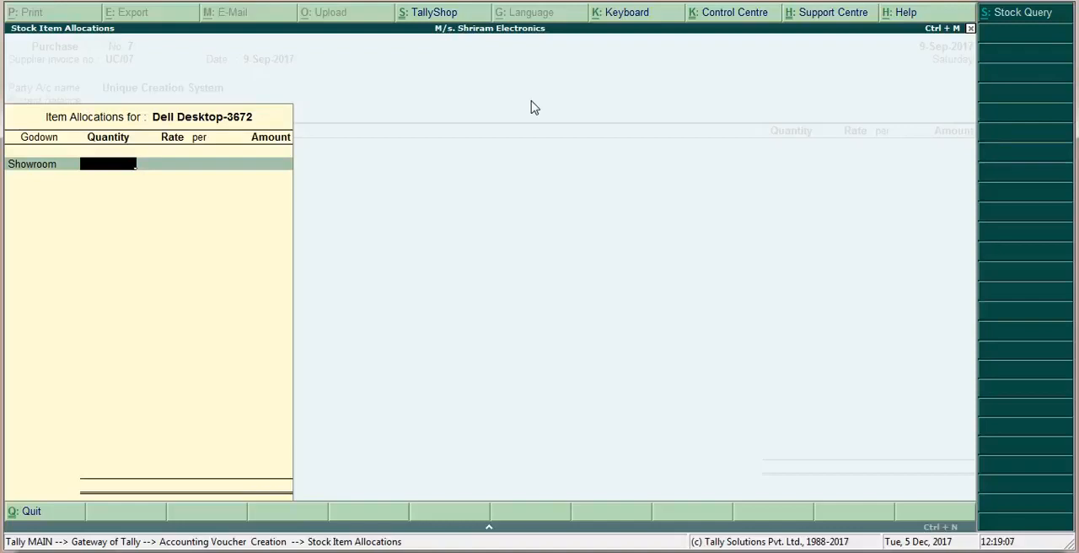
{"action": "type", "text": "5"}
{"action": "key", "text": "Return"}
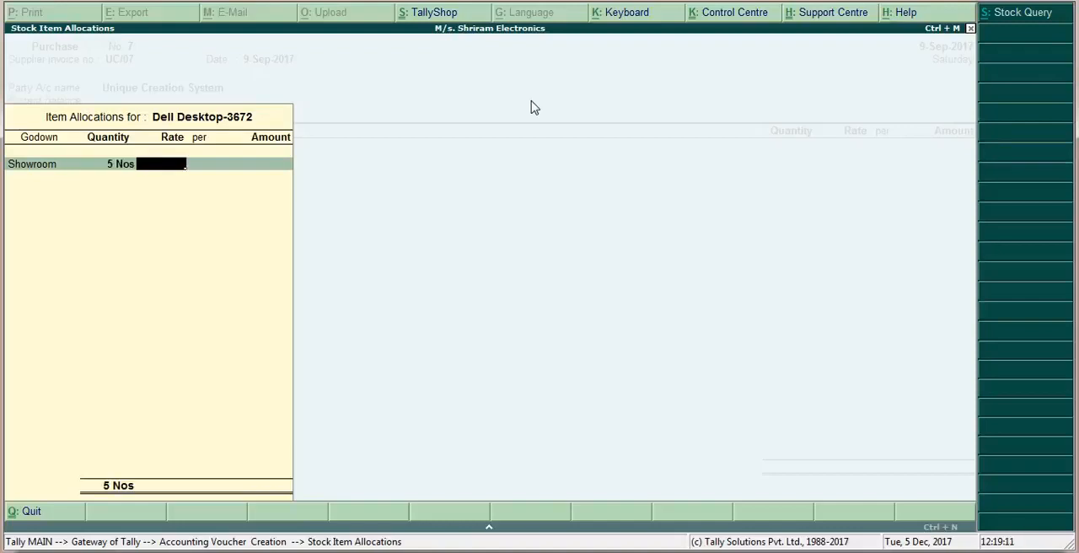
{"action": "type", "text": "18500"}
{"action": "key", "text": "Return"}
{"action": "key", "text": "Return"}
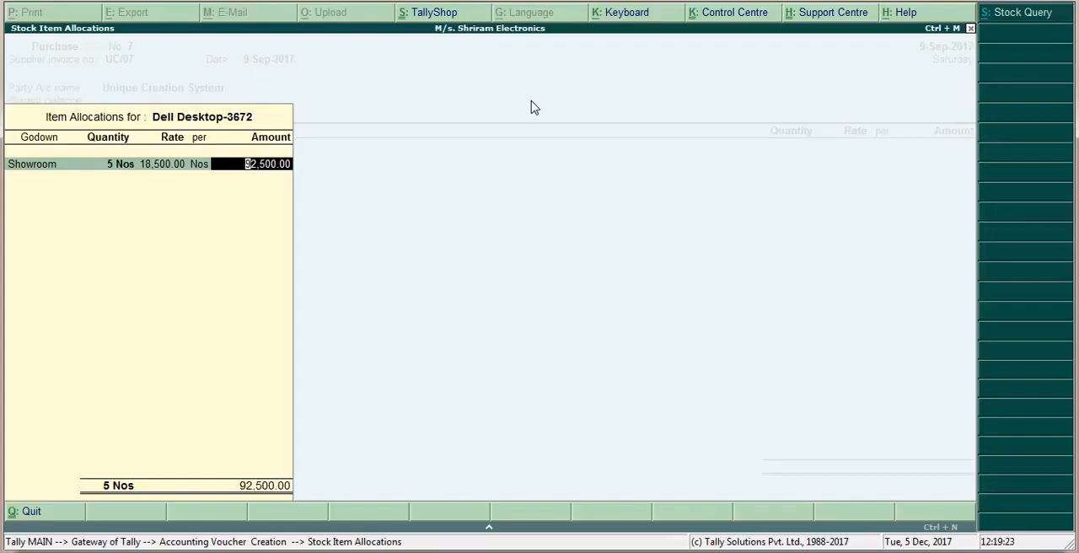
{"action": "key", "text": "Return"}
Accept the Dell Desktop-3672 amount and set its taxable value to 92500 in the tax classification details
{"action": "key", "text": "Return"}
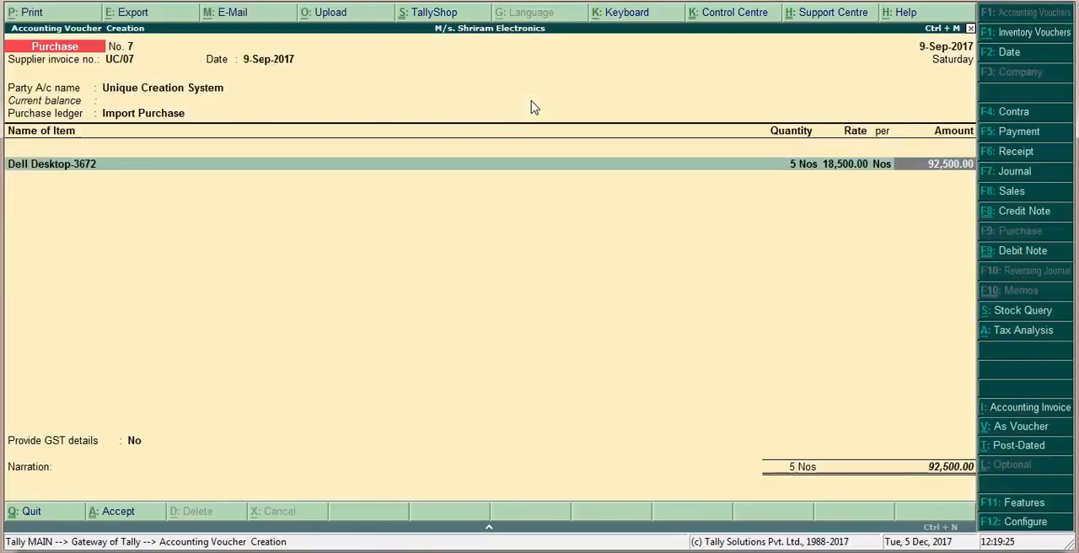
{"action": "key", "text": "Return"}
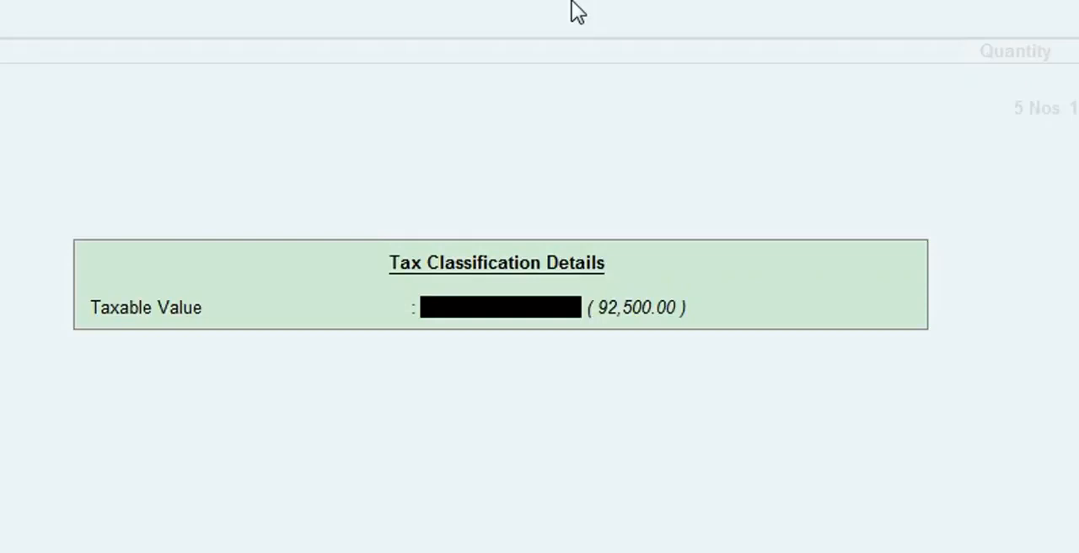
{"action": "type", "text": "92500"}
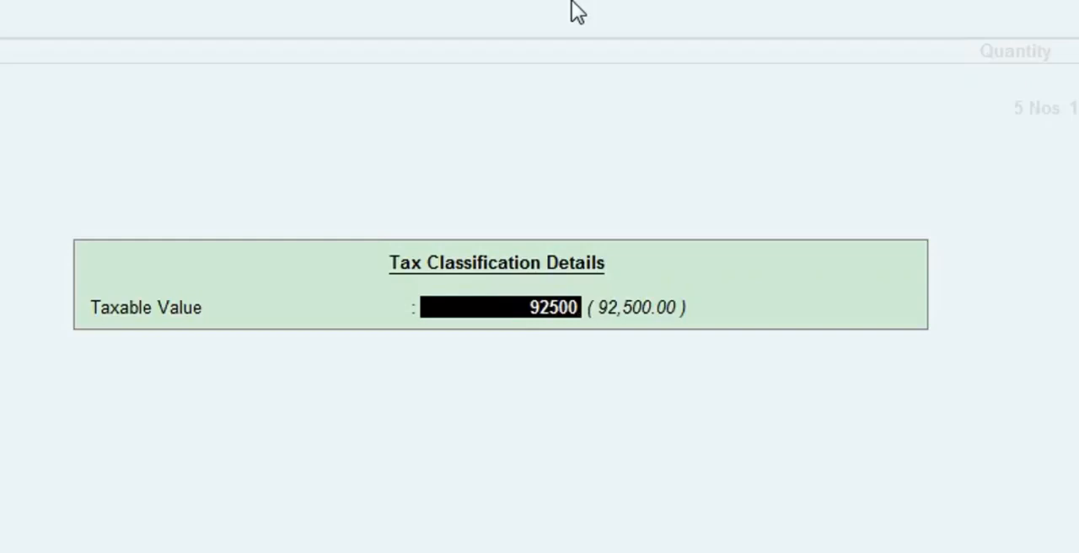
{"action": "key", "text": "Return"}
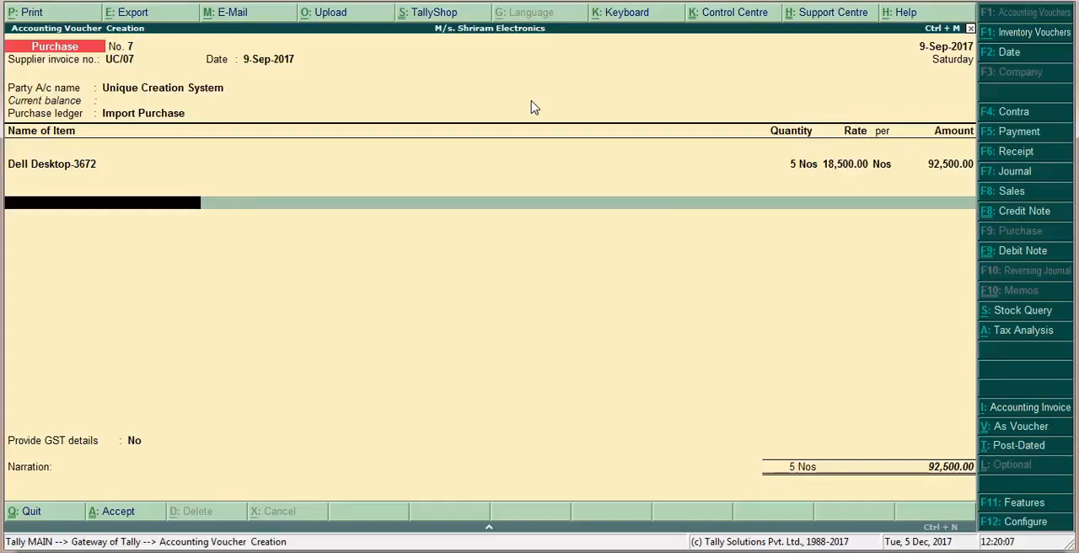
Try to add the IGST ledger below the Dell Desktop-3672 line
{"action": "type", "text": "Ig"}
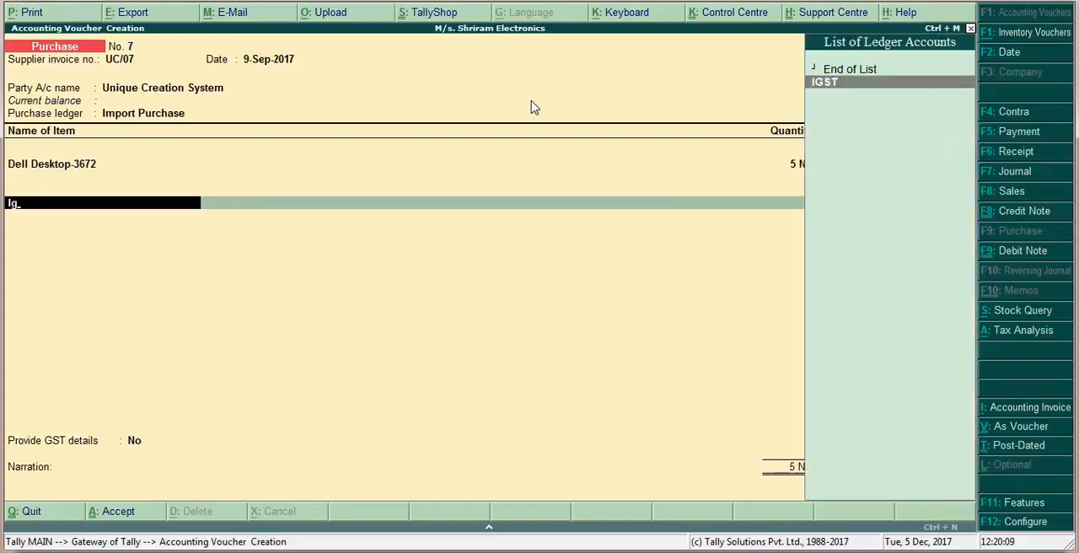
{"action": "key", "text": "Return"}
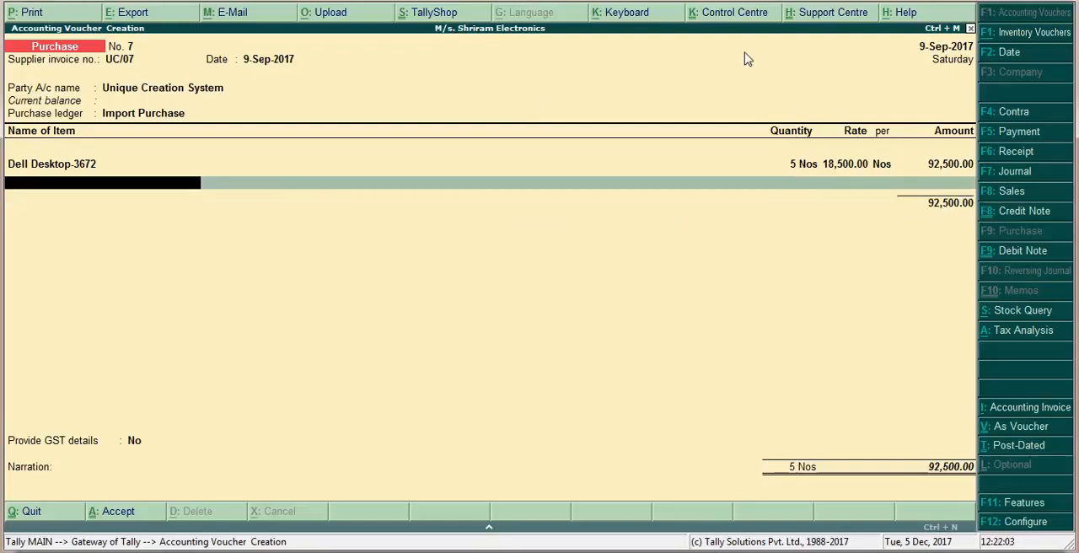
End the item and ledger entries without adding a tax ledger, and set Provide GST details to Yes
{"action": "key", "text": "Return"}
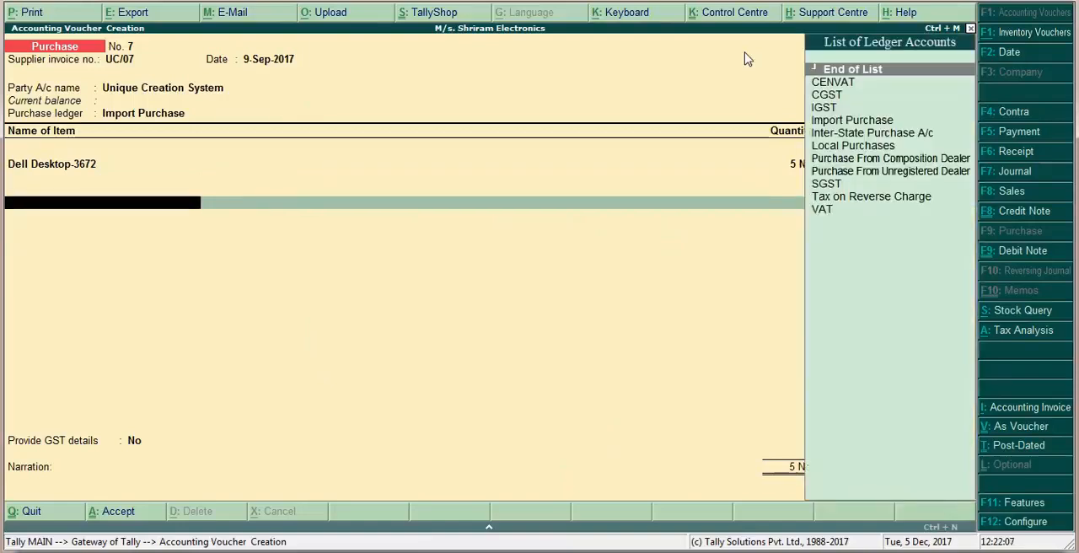
{"action": "key", "text": "Return"}
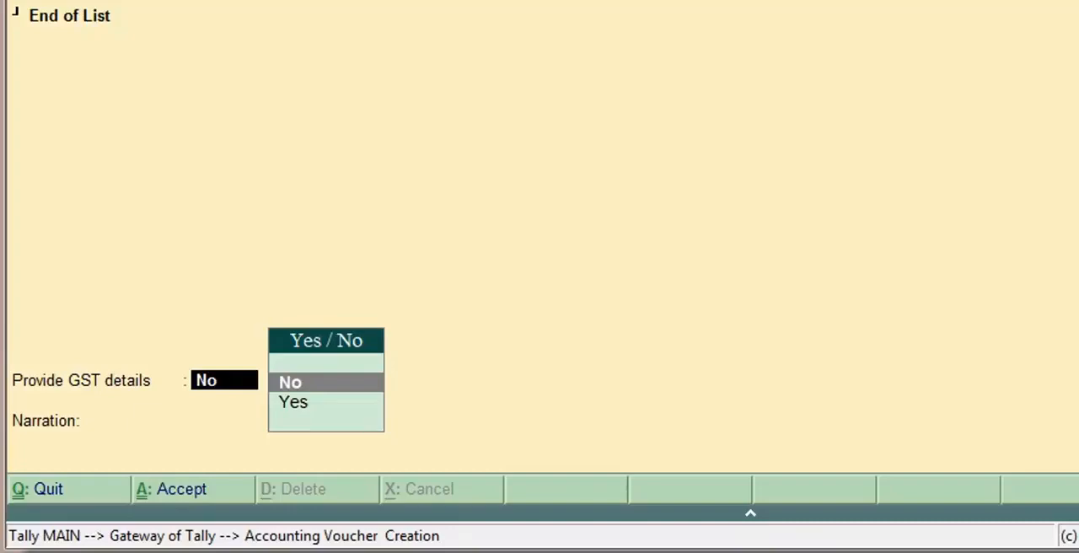
{"action": "key", "text": "Down"}
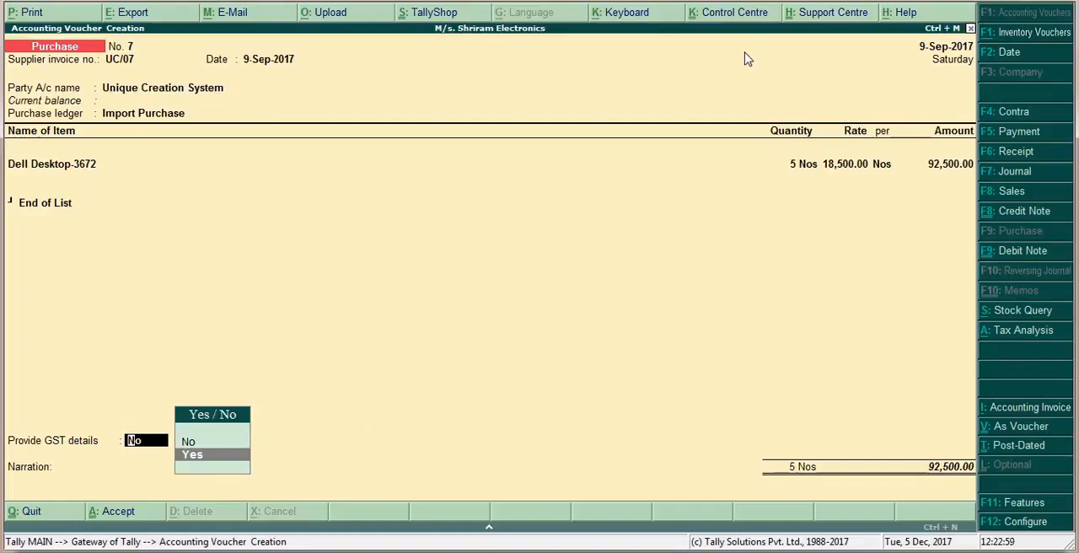
{"action": "key", "text": "Return"}
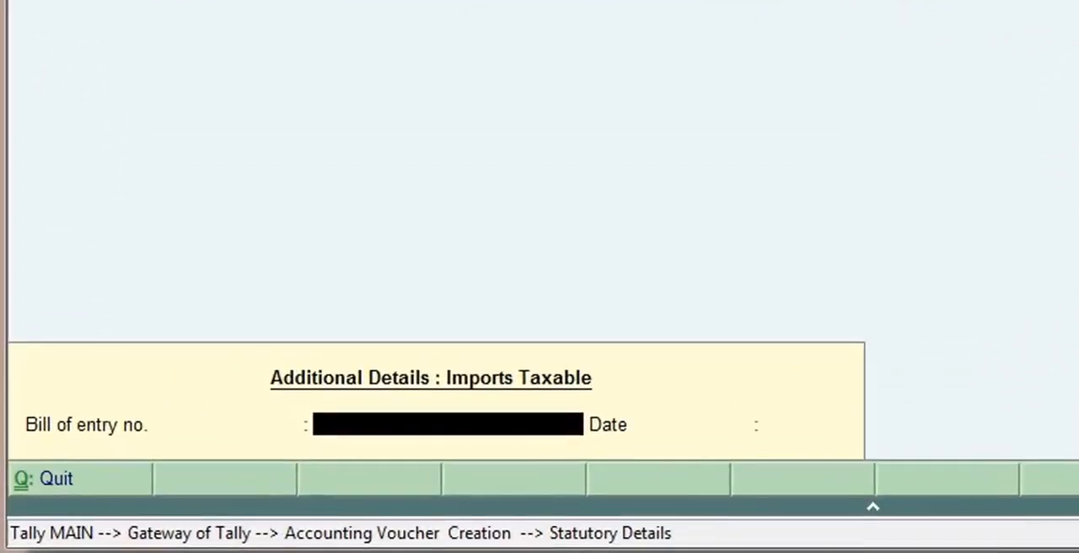
Enter bill of entry number 15157 dated 9.9.17 in the additional details for taxable imports
{"action": "type", "text": "151"}
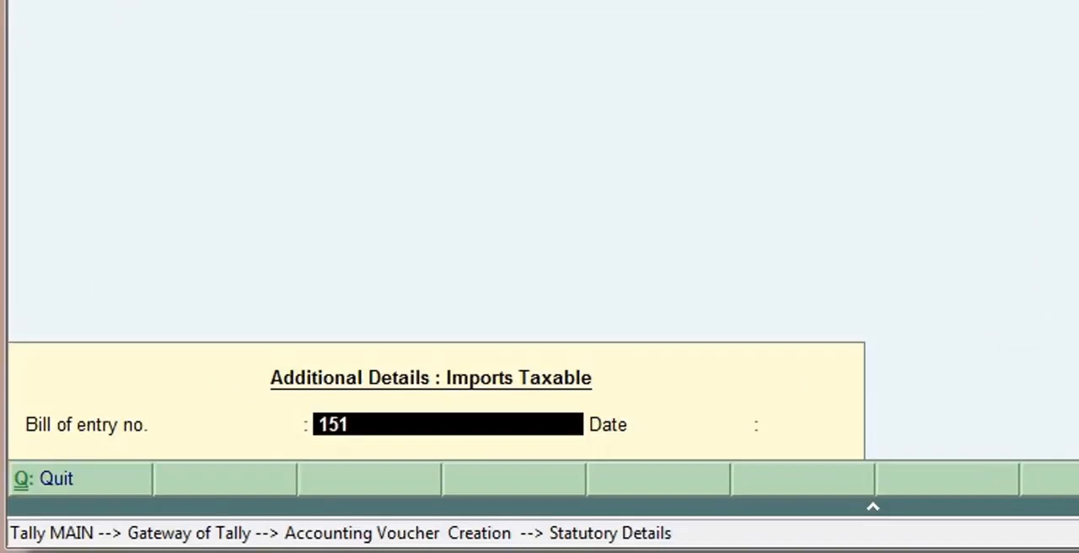
{"action": "type", "text": "57"}
{"action": "key", "text": "Return"}
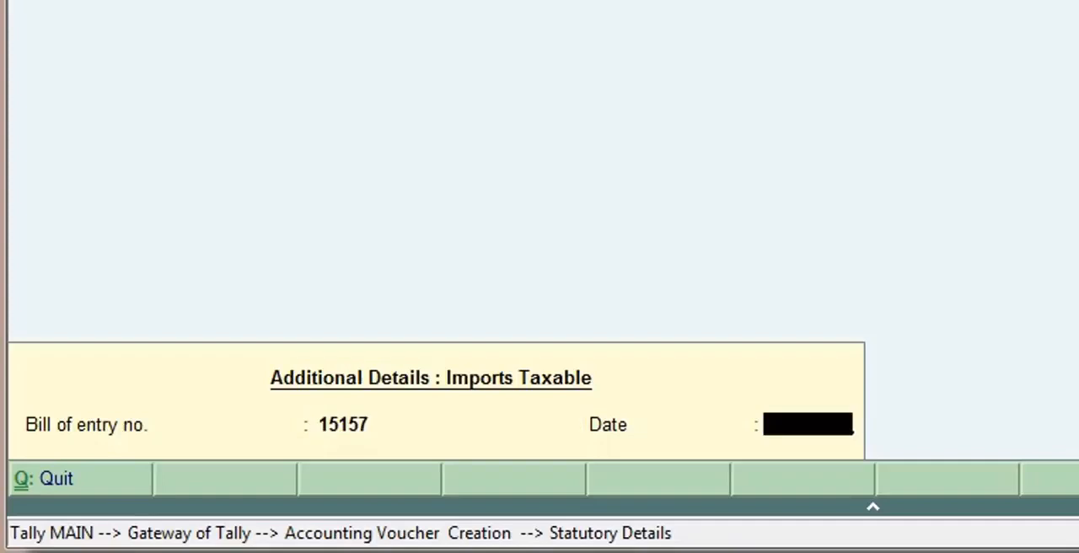
{"action": "type", "text": "9.9.17"}
{"action": "key", "text": "Return"}
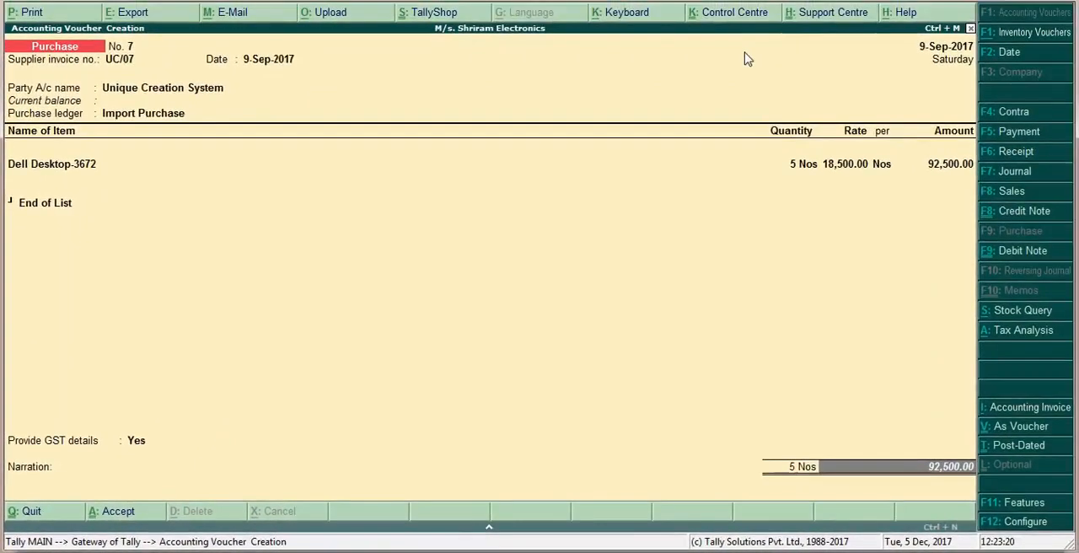
Leave the narration blank and keep New Ref as the reference type in the bill-wise details for Unique Creation System
{"action": "key", "text": "Return"}
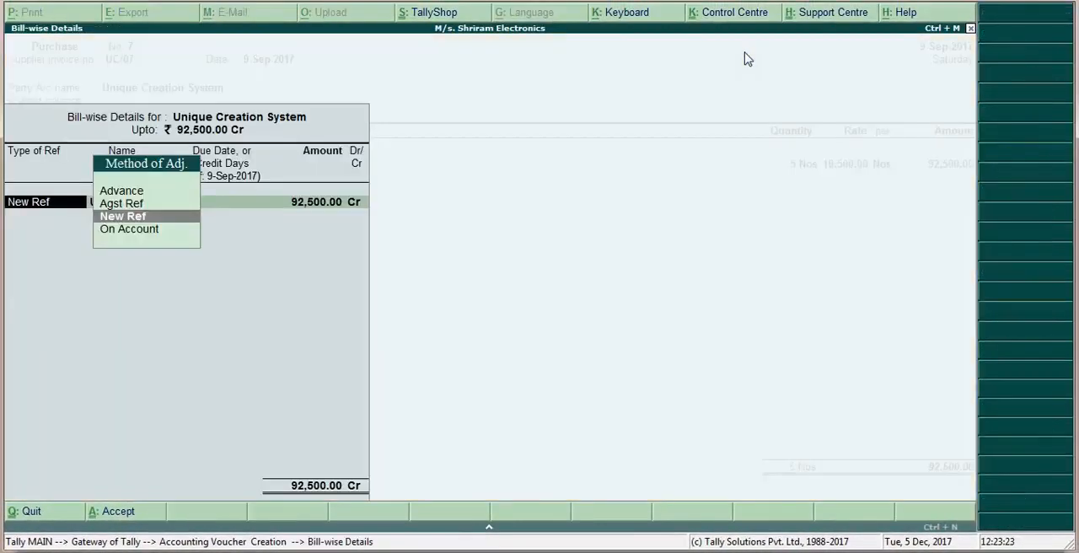
{"action": "key", "text": "Return"}
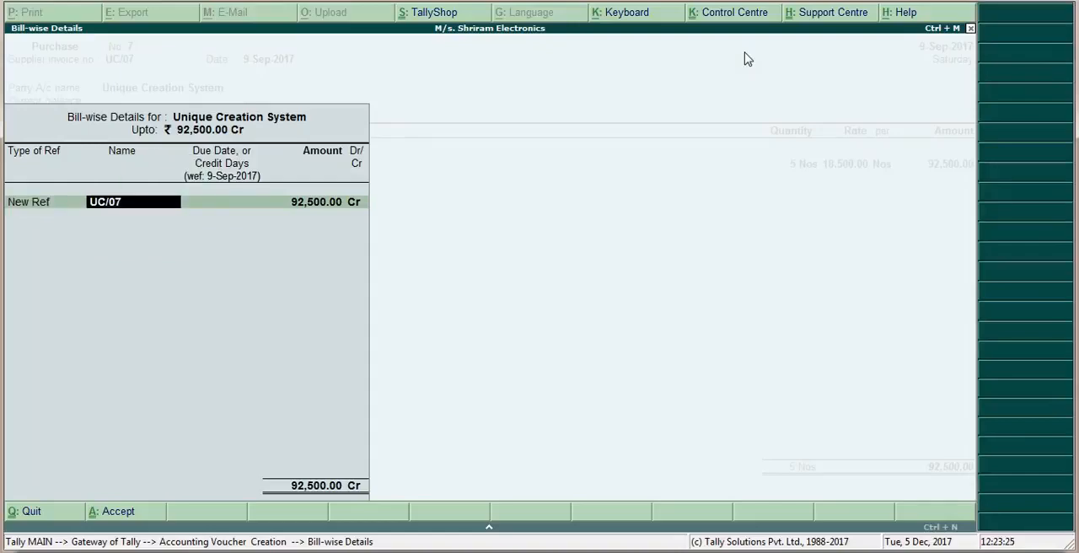
{"action": "key", "text": "alt+Tab"}
{"action": "key", "text": "alt+Tab"}
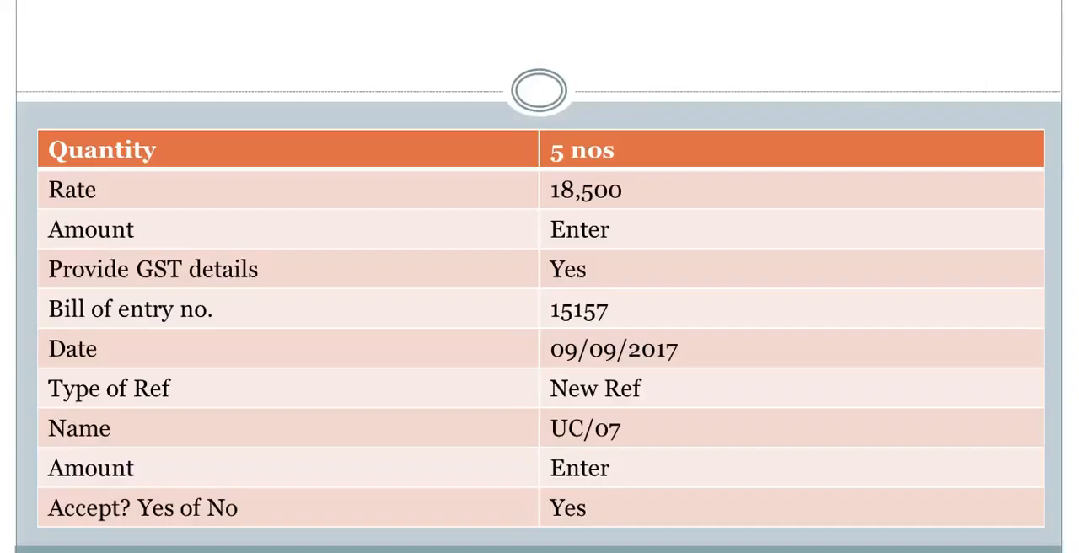
{"action": "key", "text": "Right"}
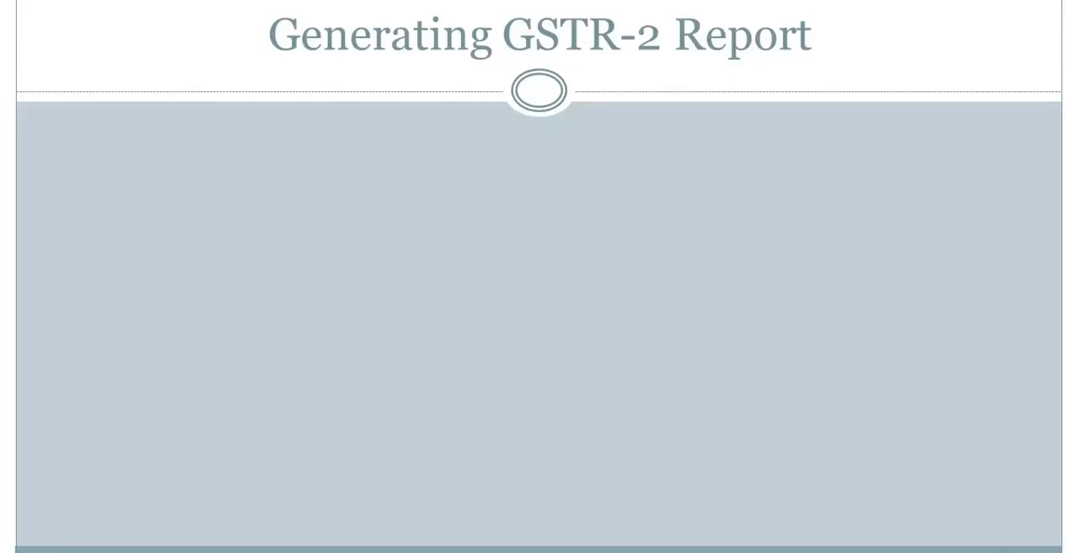
{"action": "key", "text": "Right"}
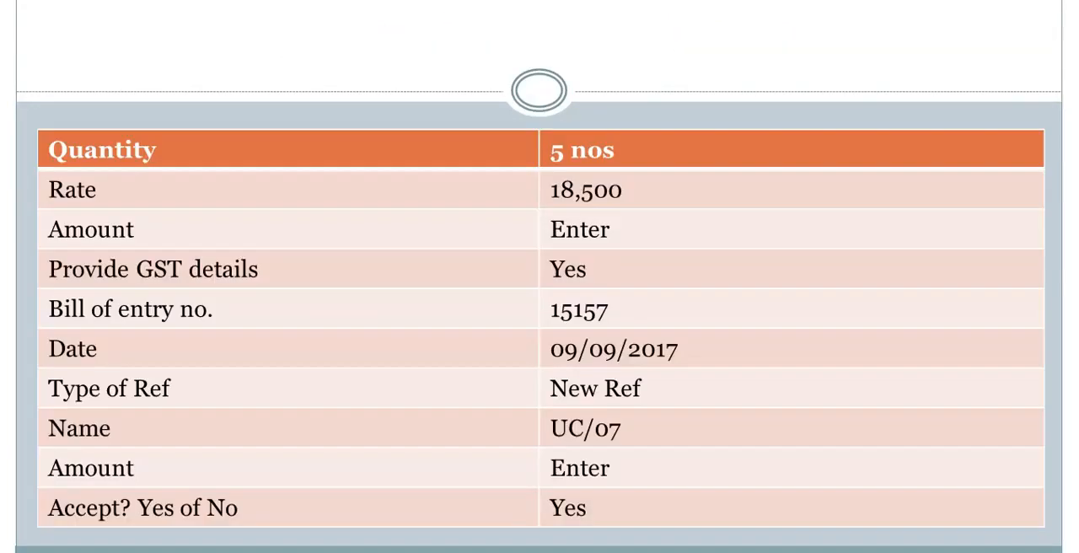
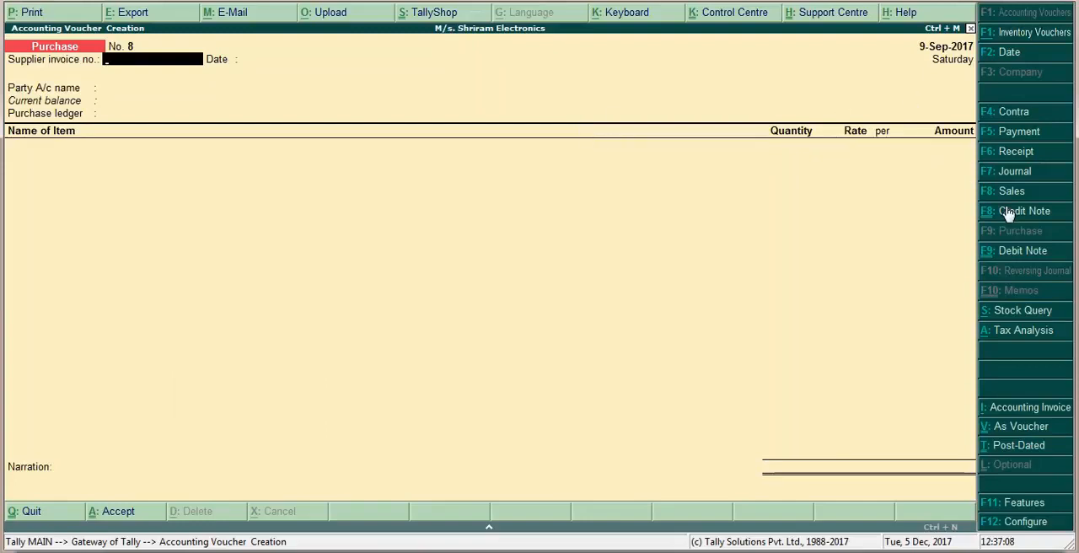
Start a journal voucher dated 10-9-2017
{"action": "left_click", "coordinate": [1049, 179]}
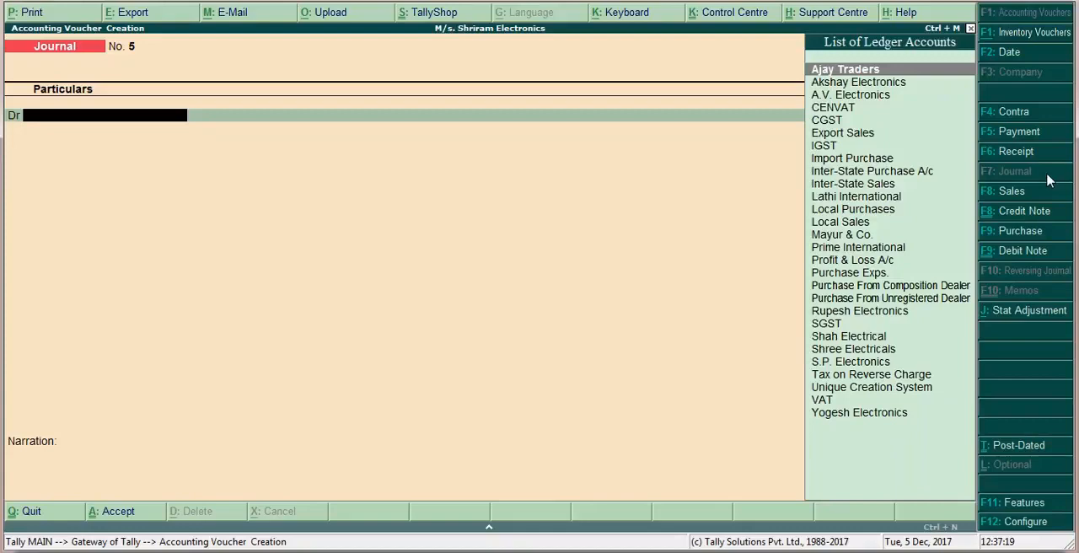
{"action": "key", "text": "F2"}
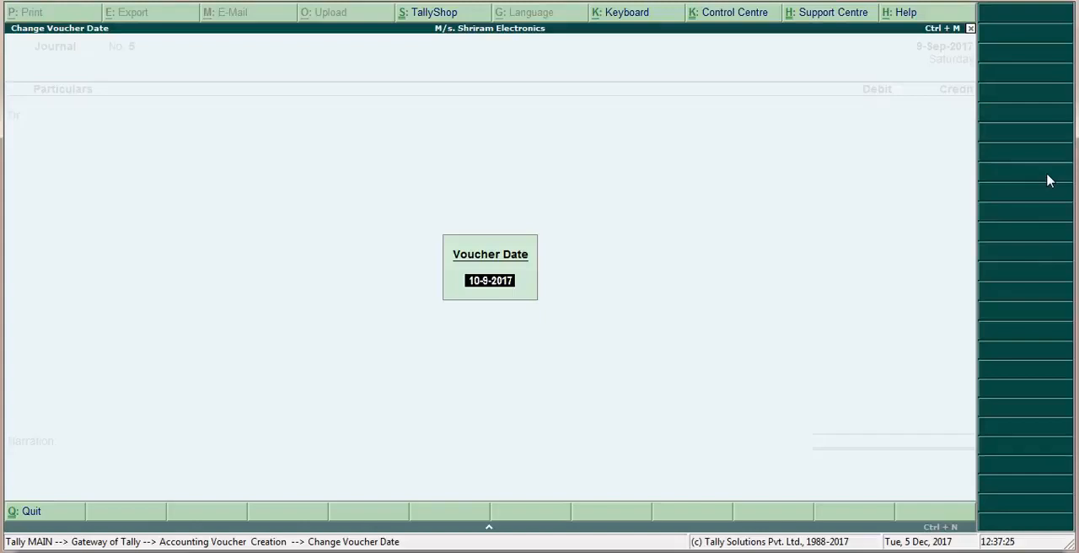
{"action": "key", "text": "Return"}
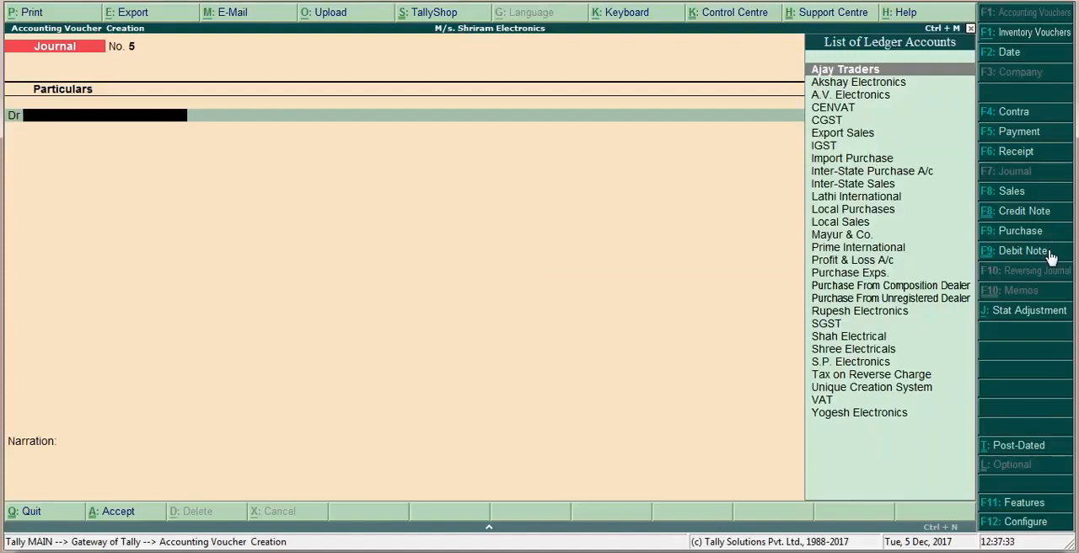
Set the journal's stat adjustment to GST, Increase of Tax Liability, with Import of Goods as the additional details
{"action": "key", "text": "alt+j"}
{"action": "left_click", "coordinate": [1033, 317]}
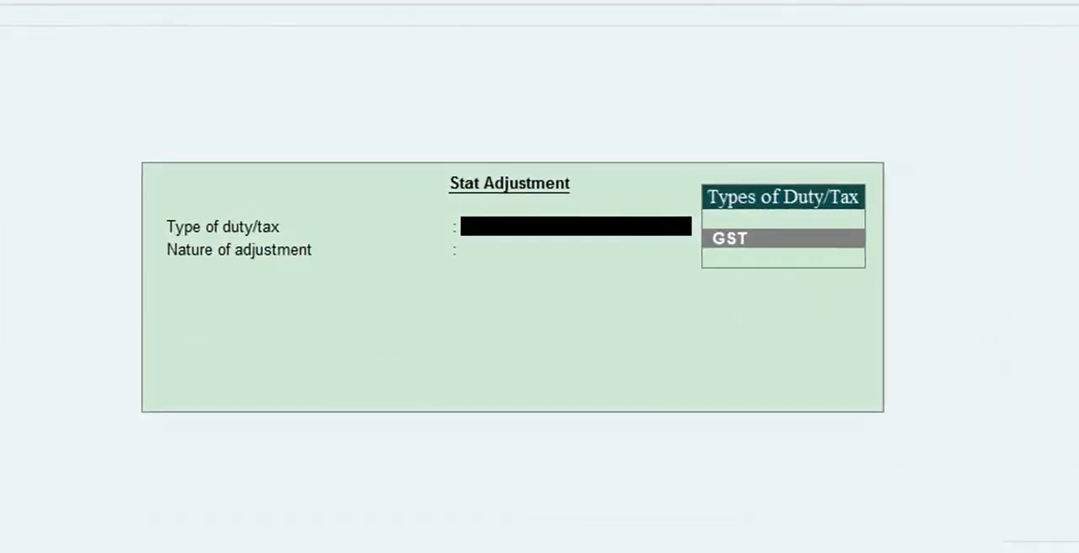
{"action": "key", "text": "Return"}
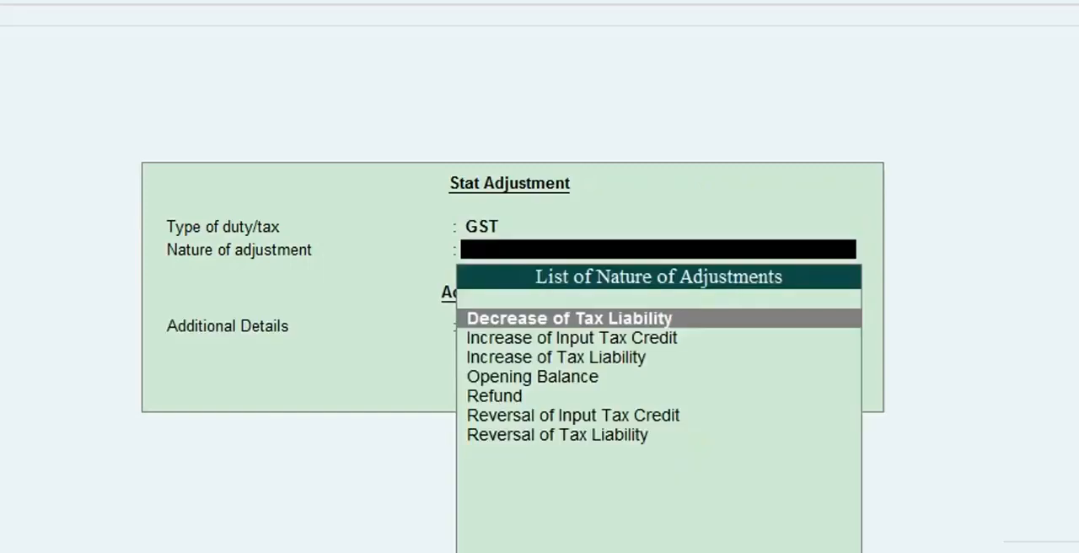
{"action": "key", "text": "Down"}
{"action": "key", "text": "Down"}
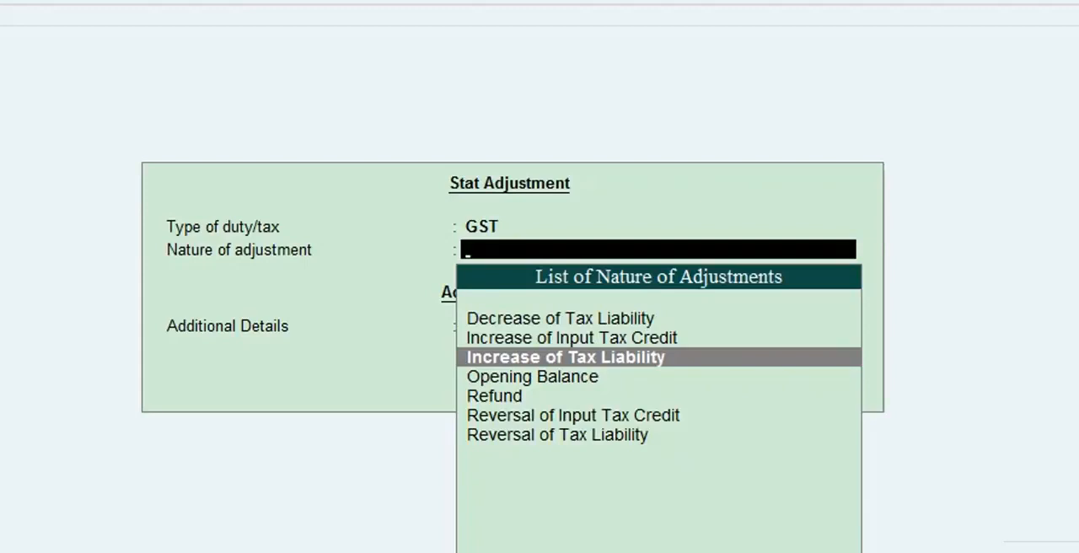
{"action": "key", "text": "Return"}
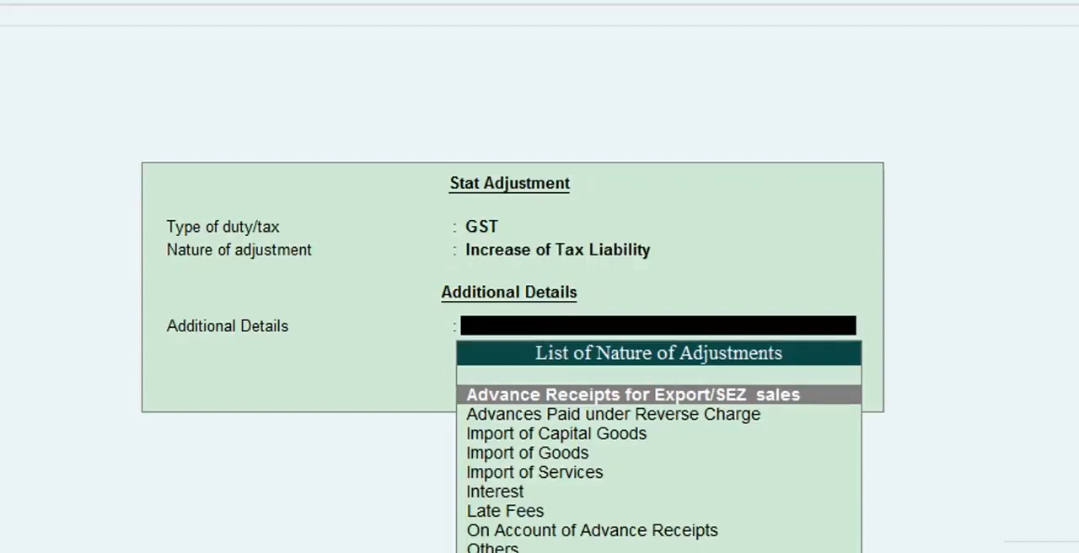
{"action": "key", "text": "Down"}
{"action": "key", "text": "Down"}
{"action": "key", "text": "Down"}
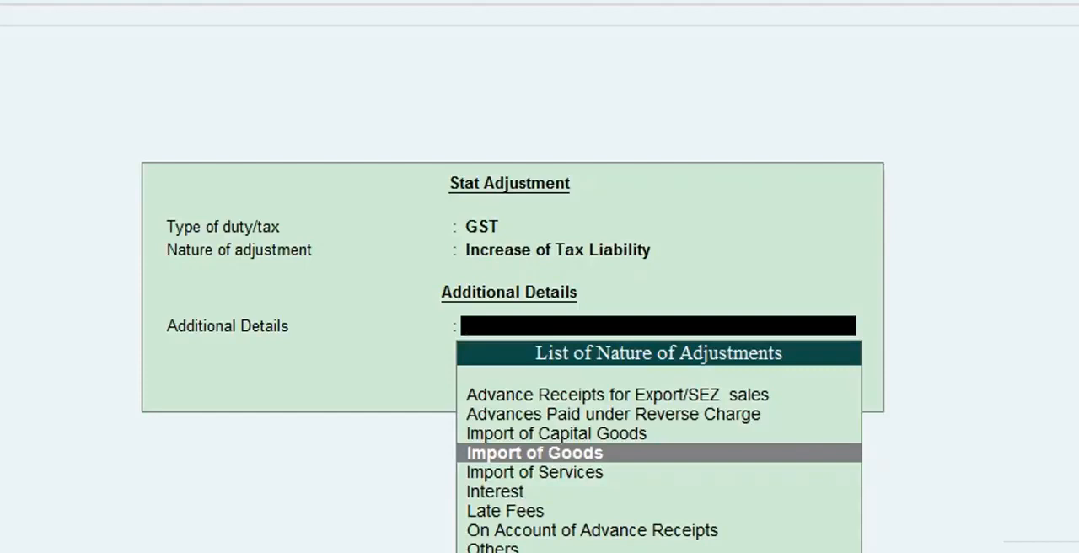
{"action": "key", "text": "Return"}
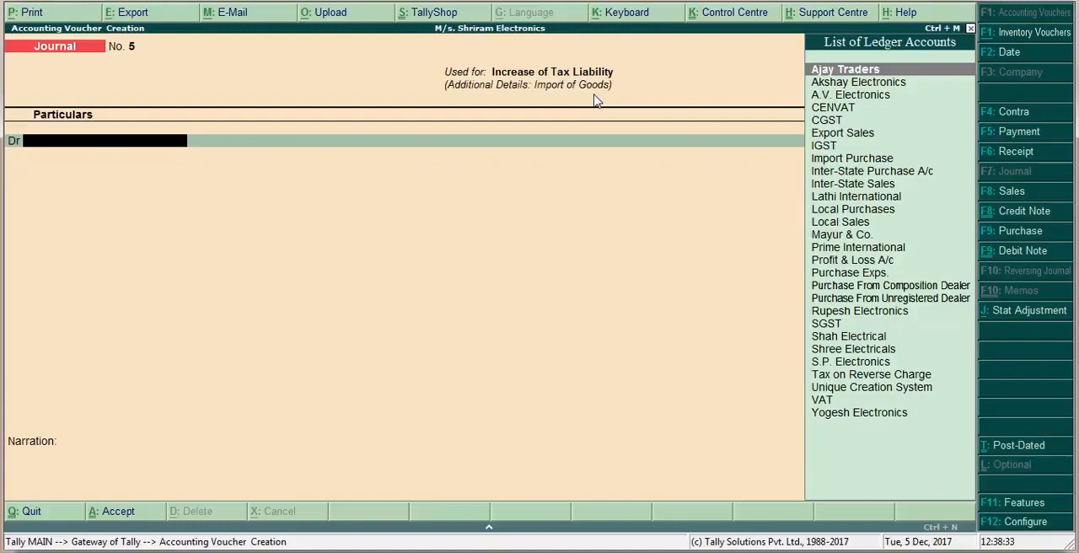
Switch to the PowerPoint slide show, examine the journal's debit and credit details, and return to Tally.ERP 9
{"action": "key", "text": "alt+Tab"}
{"action": "key", "text": "alt+Tab"}
{"action": "key", "text": "alt+Tab"}
{"action": "key", "text": "alt+Tab"}
{"action": "key", "text": "alt+Tab"}
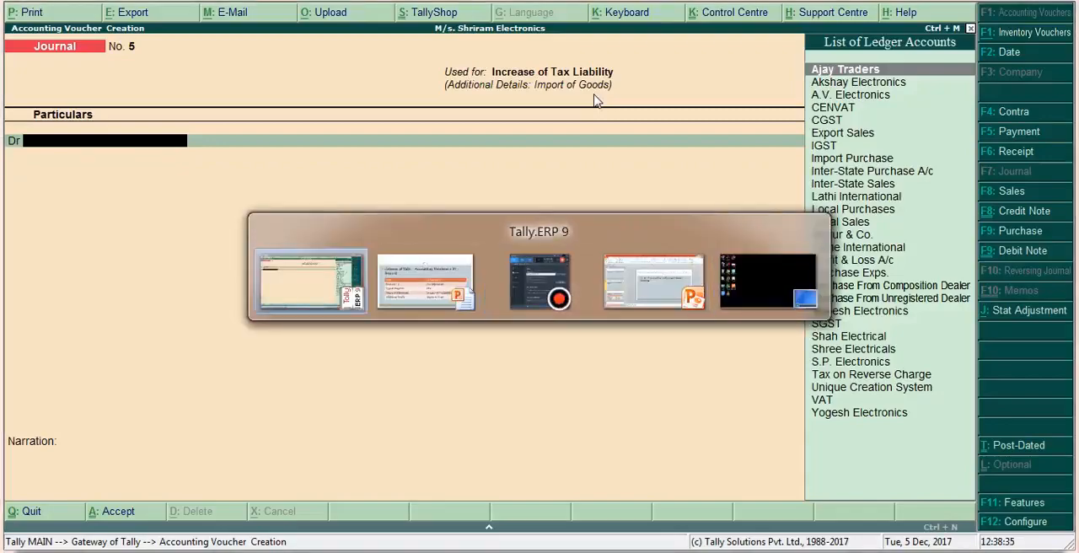
{"action": "key", "text": "alt+Tab"}
{"action": "key", "text": "Right"}
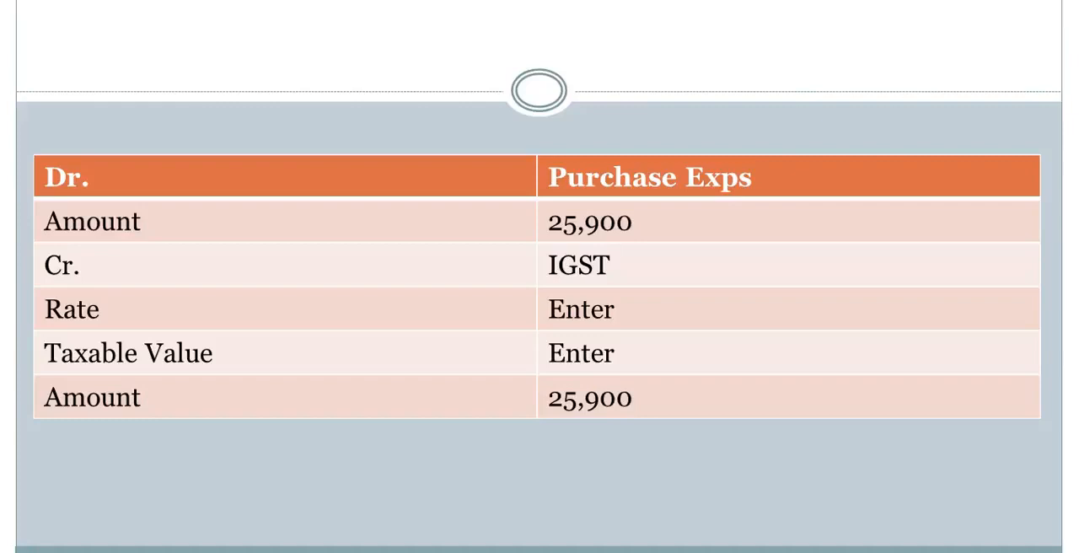
{"action": "key", "text": "alt+Tab"}
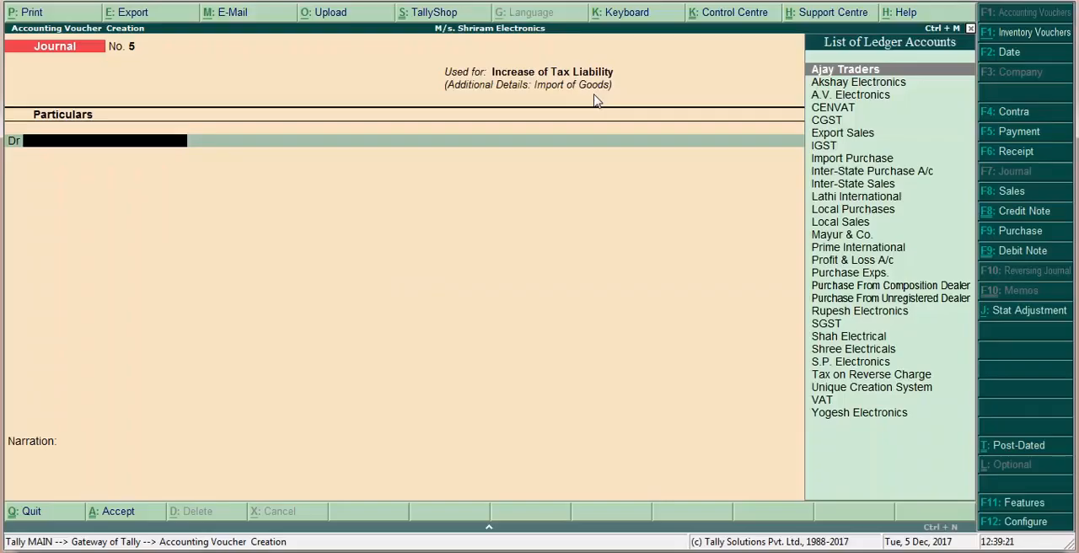
Debit the Purchase Exps. ledger with 25,900 in the journal voucher
{"action": "type", "text": "Pu"}
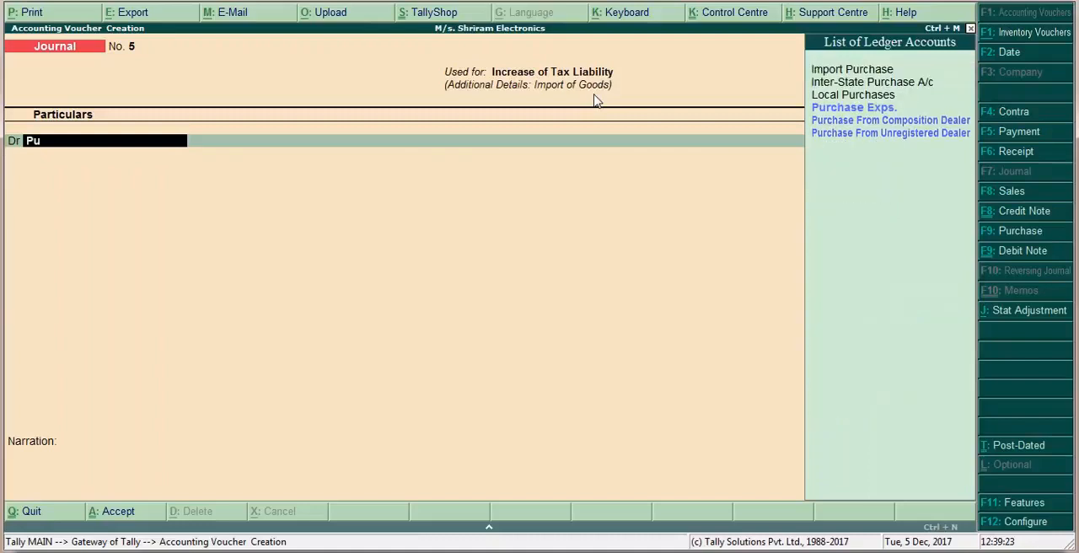
{"action": "type", "text": "rch"}
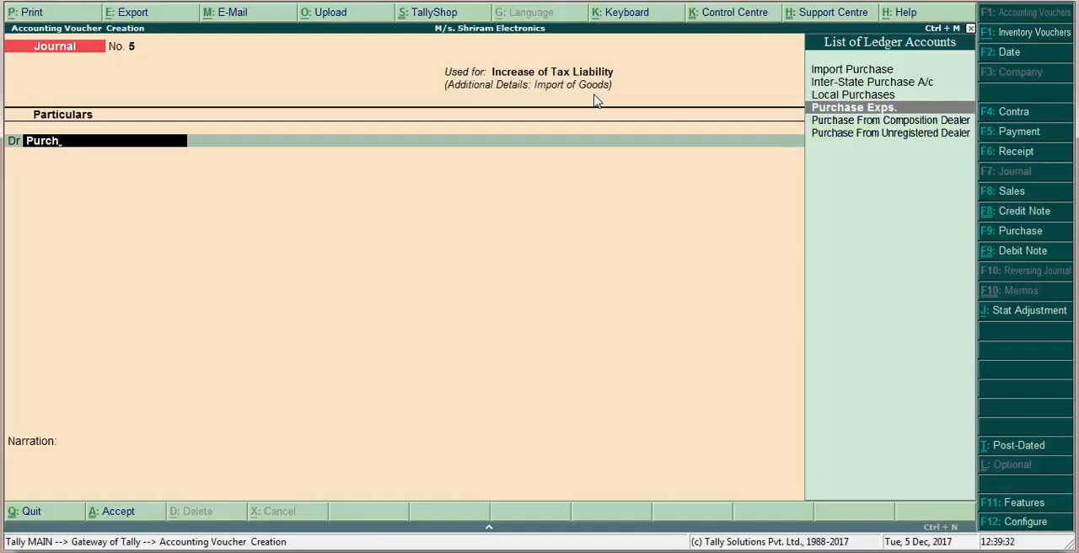
{"action": "key", "text": "Return"}
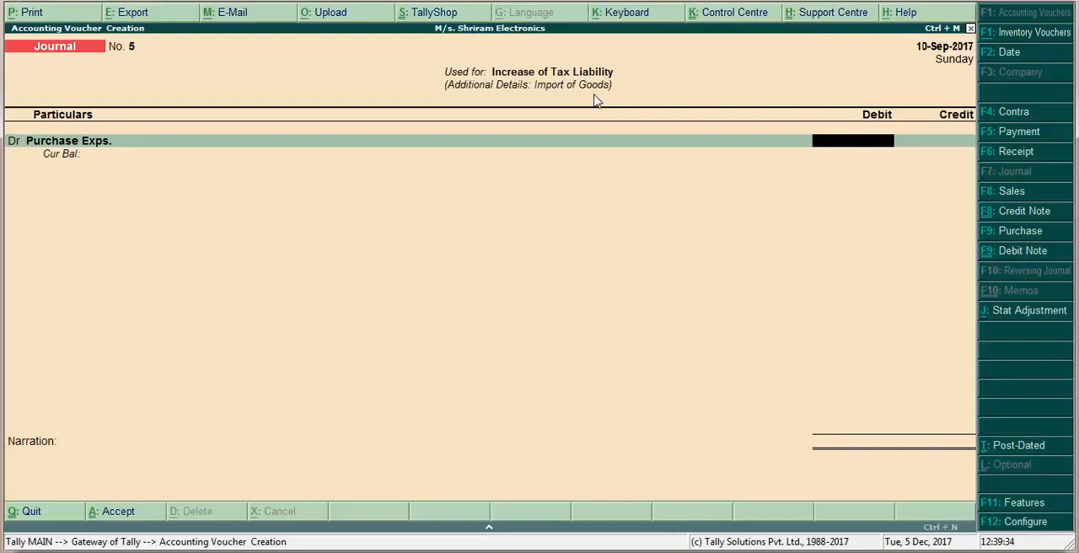
{"action": "type", "text": "25900"}
{"action": "key", "text": "Return"}
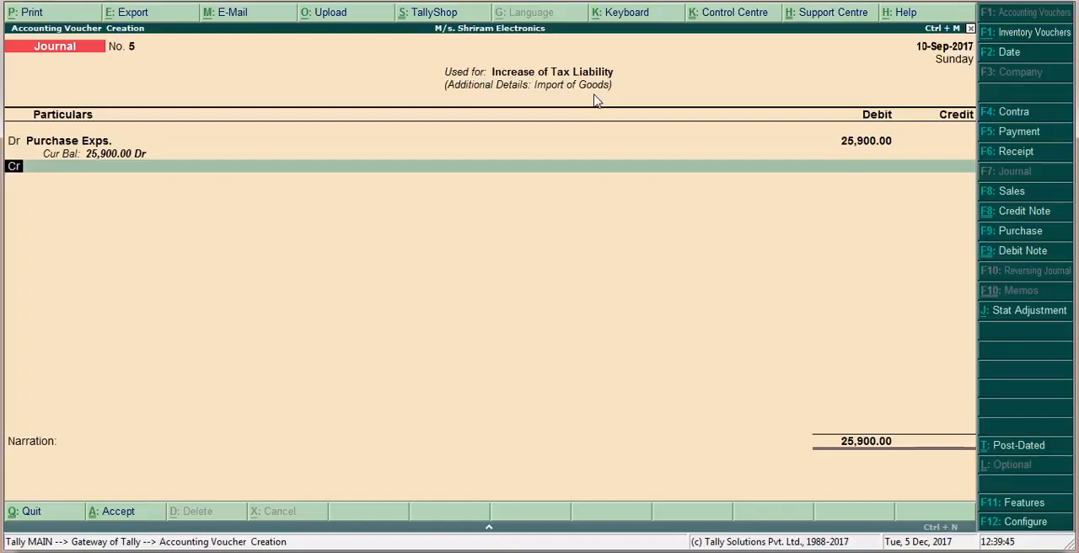
Credit the IGST ledger with 25,900, keeping the rate at 0 % and the taxable value blank
{"action": "key", "text": "Return"}
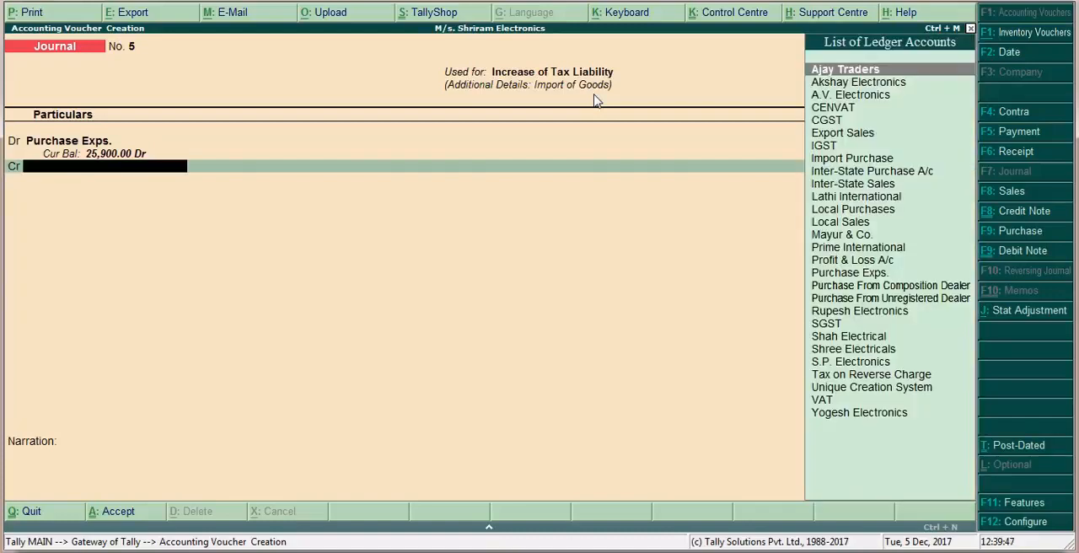
{"action": "type", "text": "Igst"}
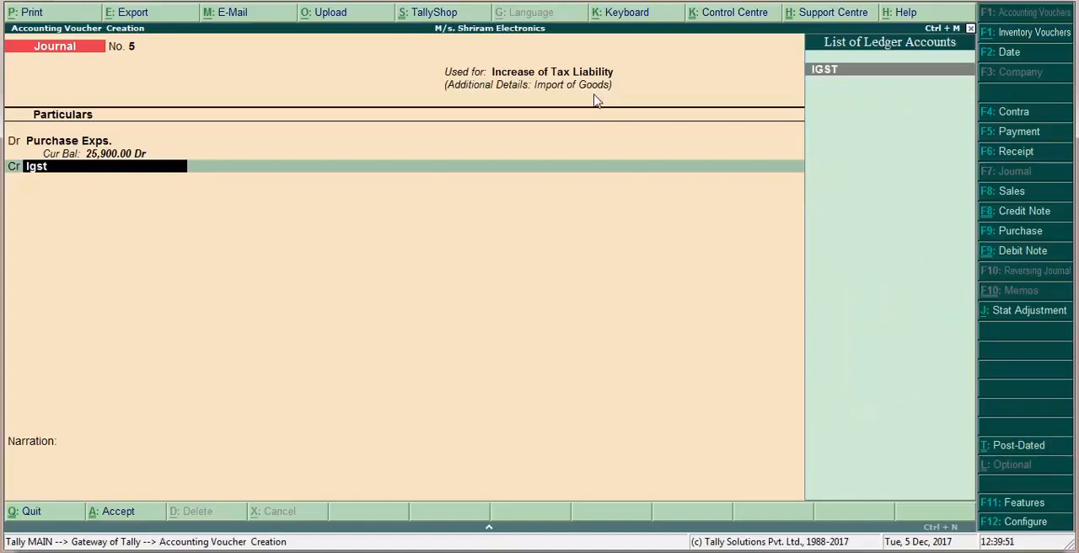
{"action": "key", "text": "Return"}
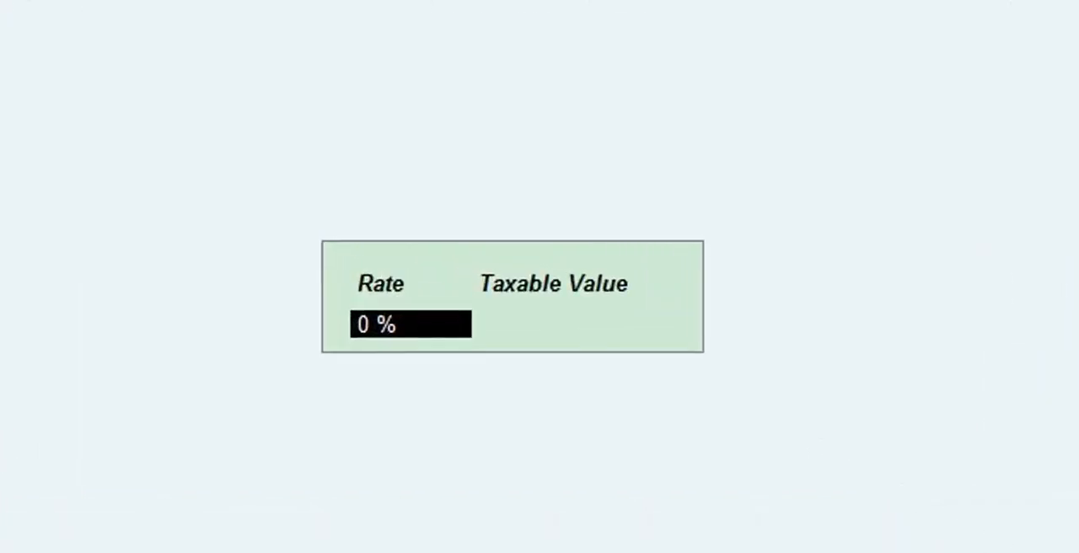
{"action": "key", "text": "Return"}
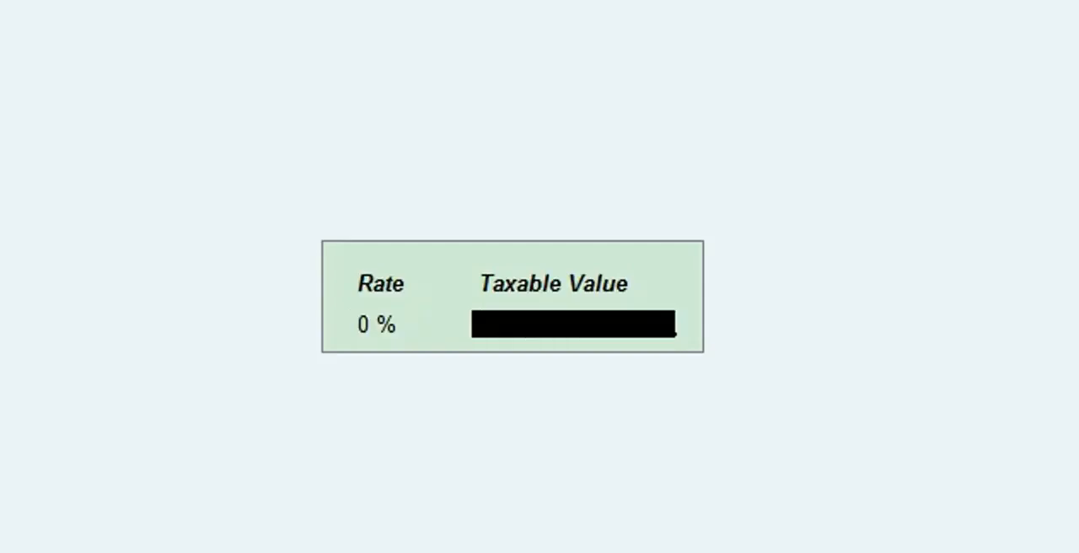
{"action": "key", "text": "Return"}
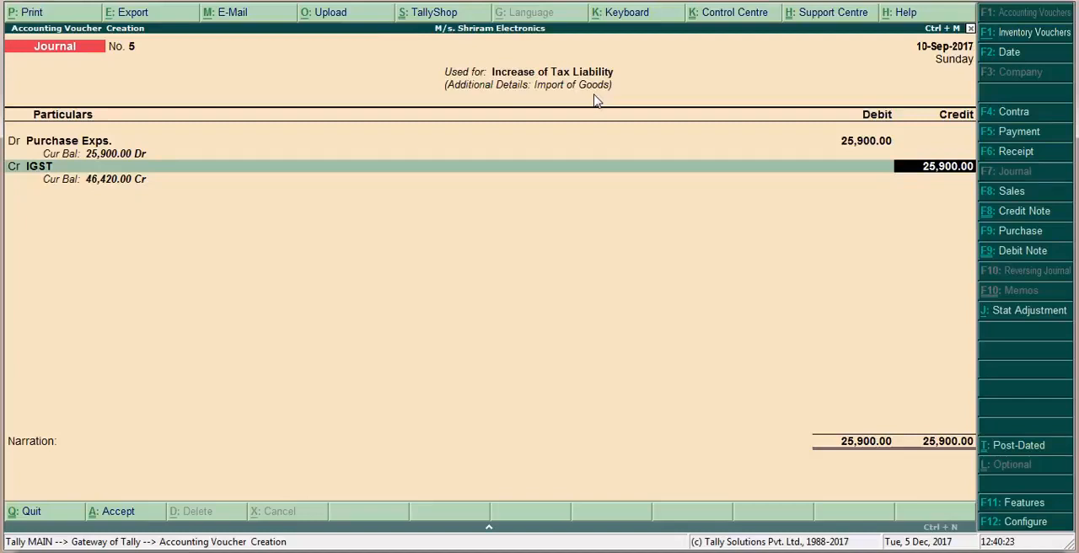
{"action": "key", "text": "Return"}
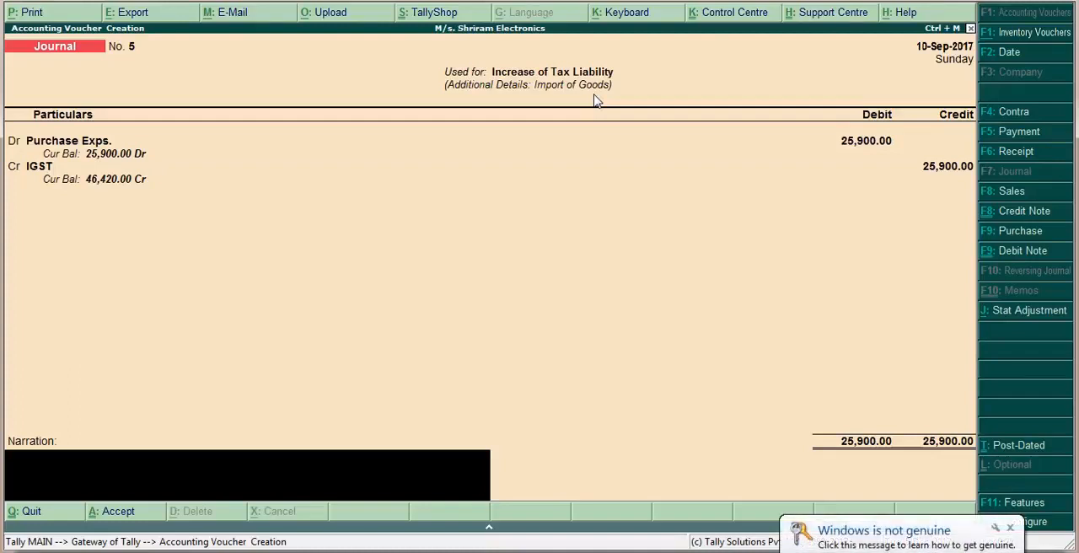
Leave the narration blank, accept the journal voucher and quit to the Gateway of Tally
{"action": "left_click", "coordinate": [1014, 538]}
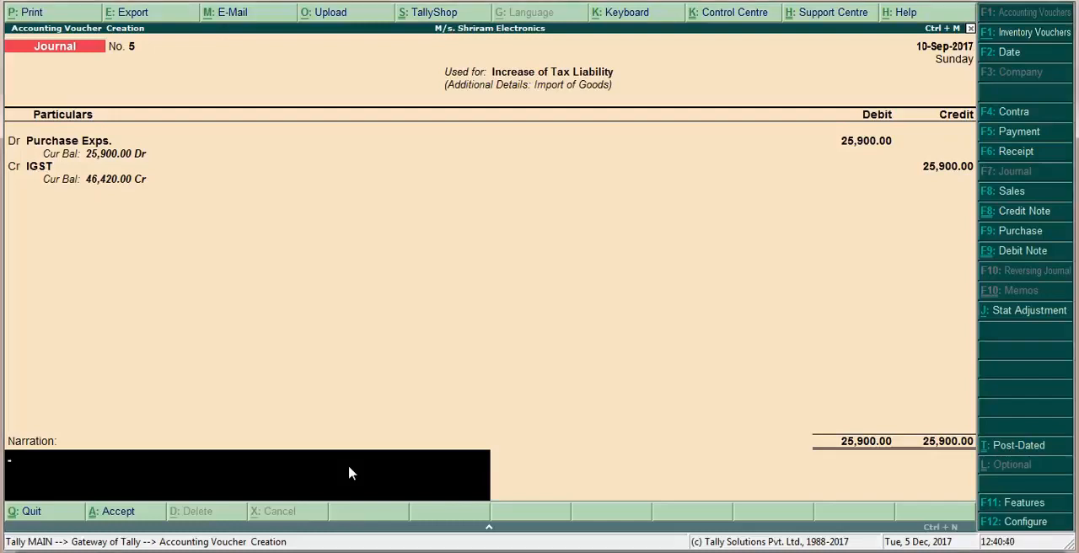
{"action": "key", "text": "Return"}
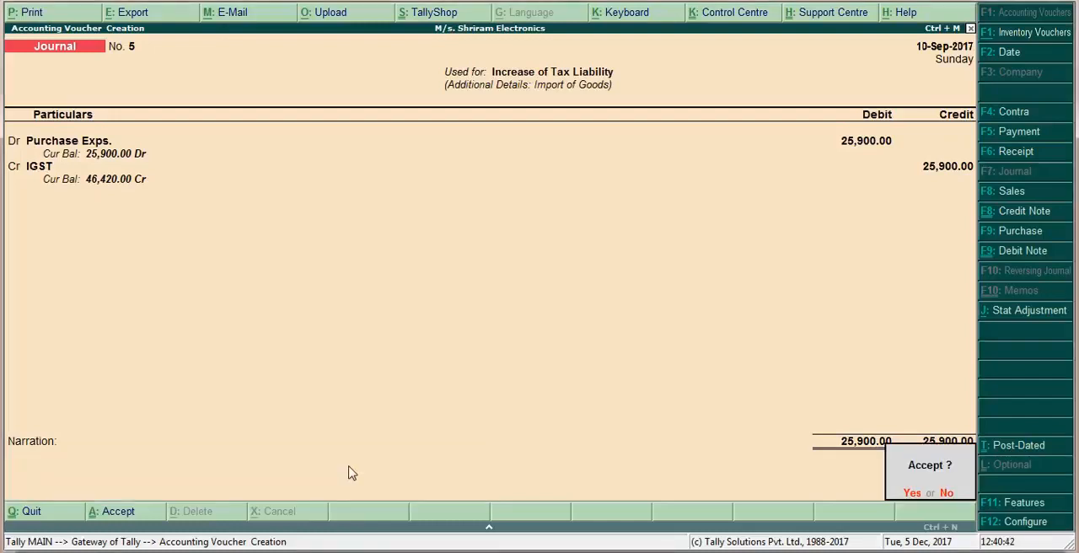
{"action": "key", "text": "Return"}
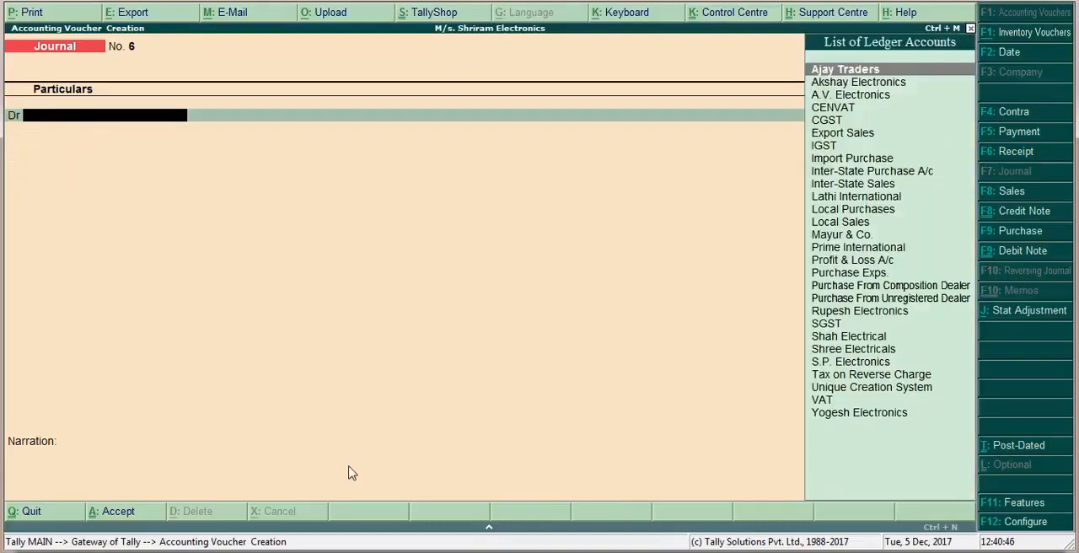
{"action": "key", "text": "Escape"}
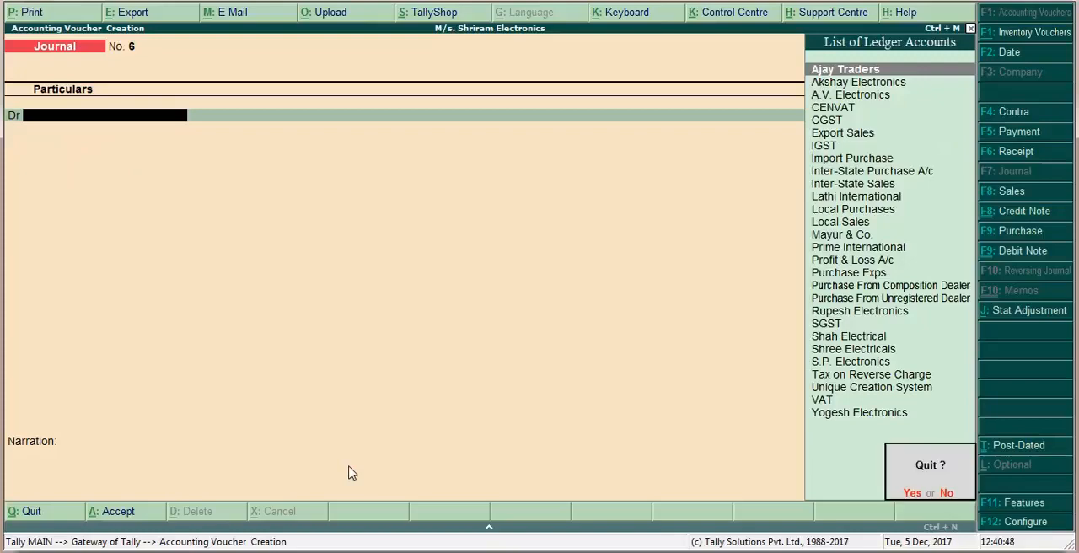
{"action": "key", "text": "Return"}
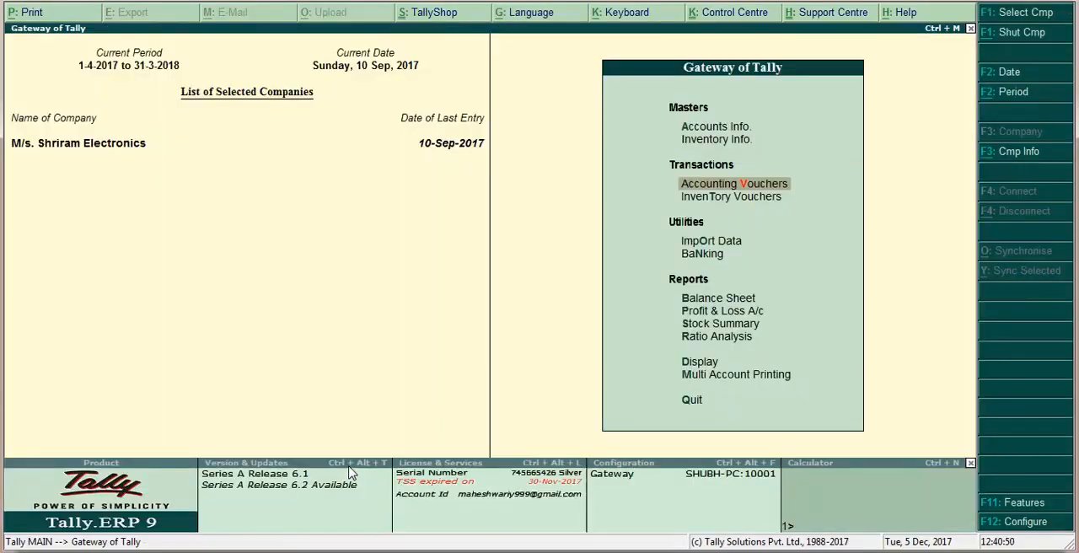
Switch to the PowerPoint slide show, read the note about paying the party, and return to Tally.ERP 9
{"action": "key", "text": "alt+Tab"}
{"action": "key", "text": "Right"}
{"action": "key", "text": "Right"}
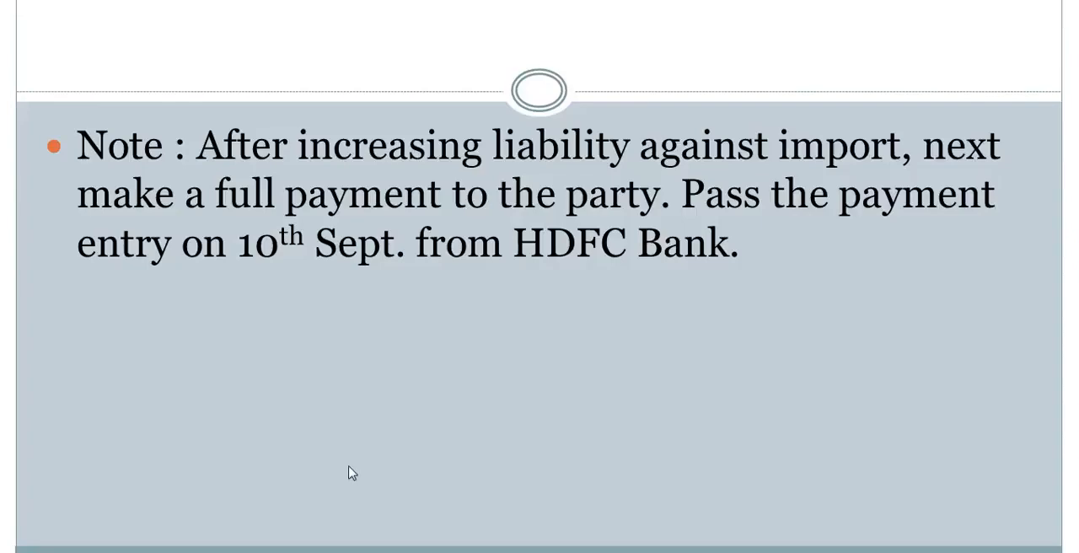
{"action": "key", "text": "alt+Tab"}
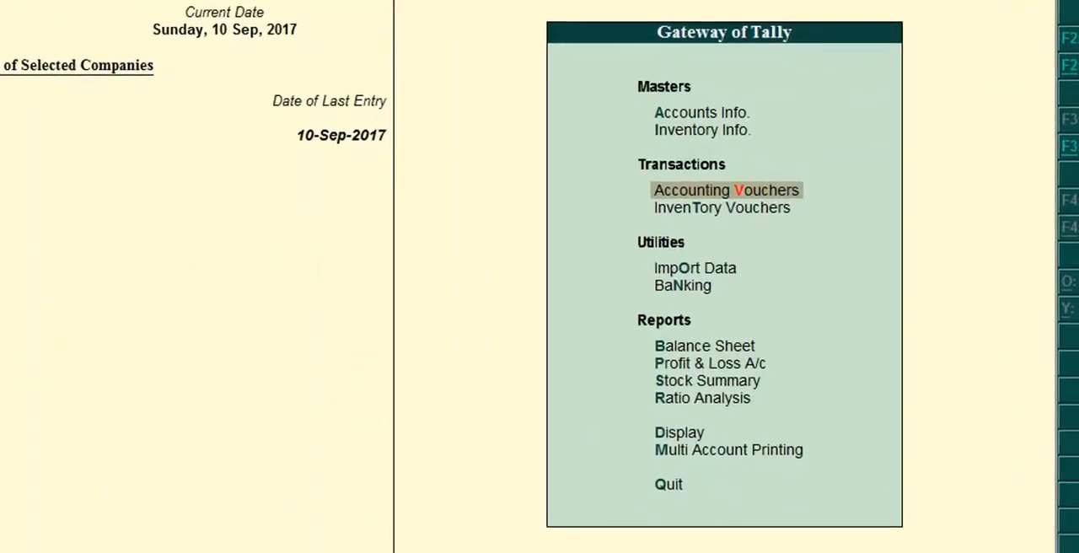
Open a new payment voucher and set HDFC Bank A/c as the paying account
{"action": "key", "text": "Return"}
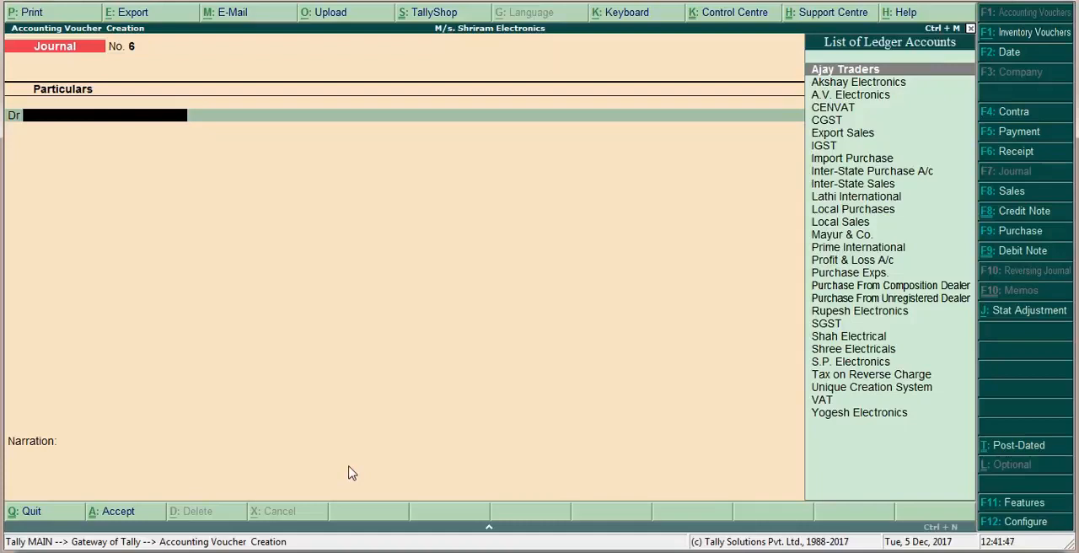
{"action": "key", "text": "F5"}
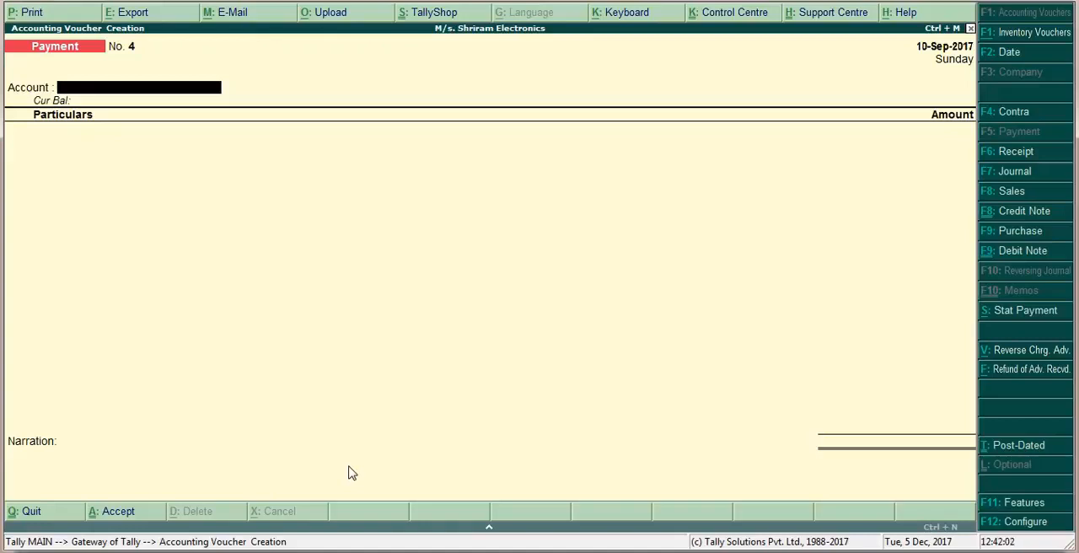
{"action": "type", "text": "Hdf"}
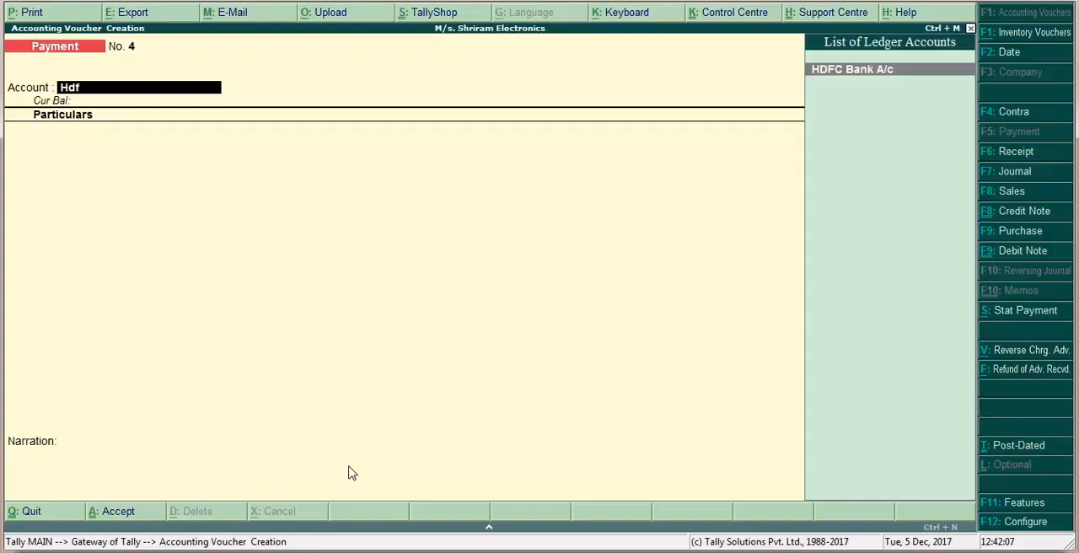
{"action": "key", "text": "Return"}
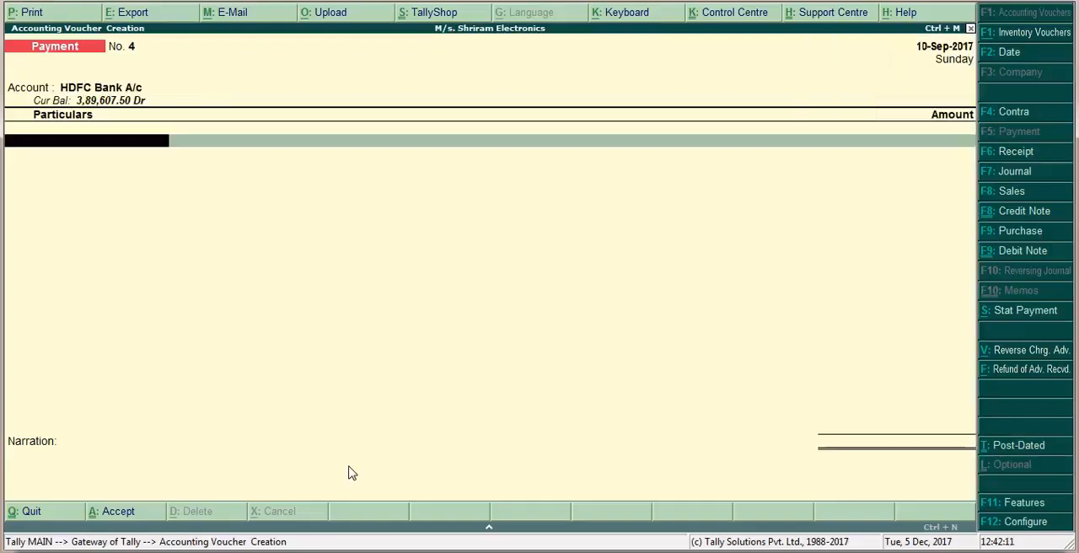
Enter Unique Creation System as the paid party with an amount of 92,500
{"action": "type", "text": "U"}
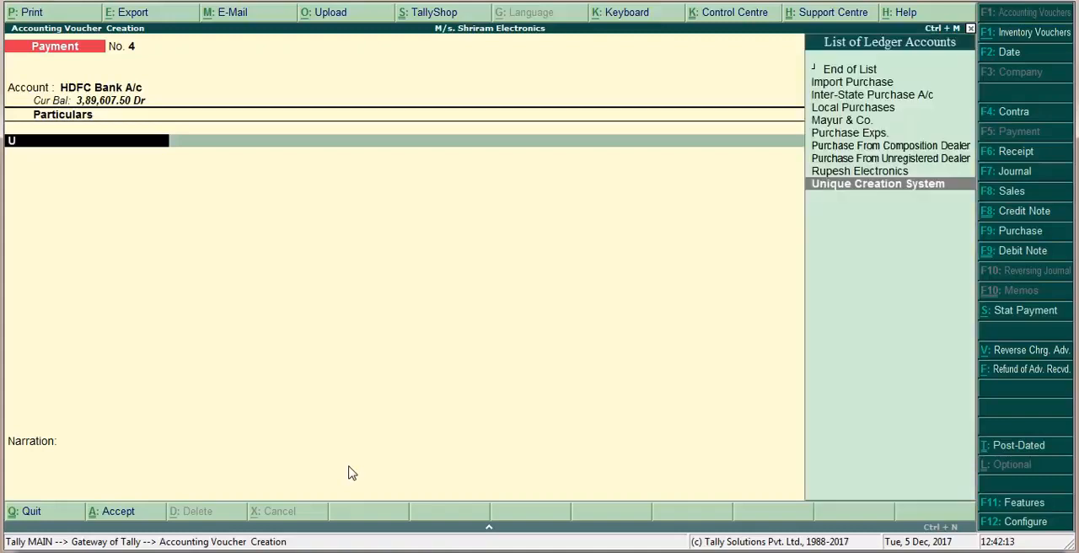
{"action": "type", "text": "ni"}
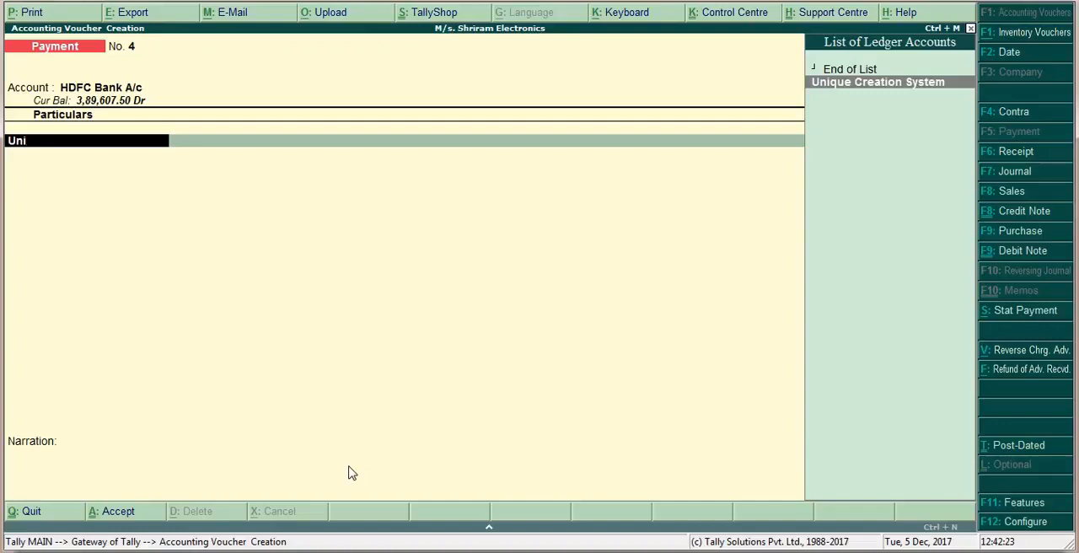
{"action": "key", "text": "Return"}
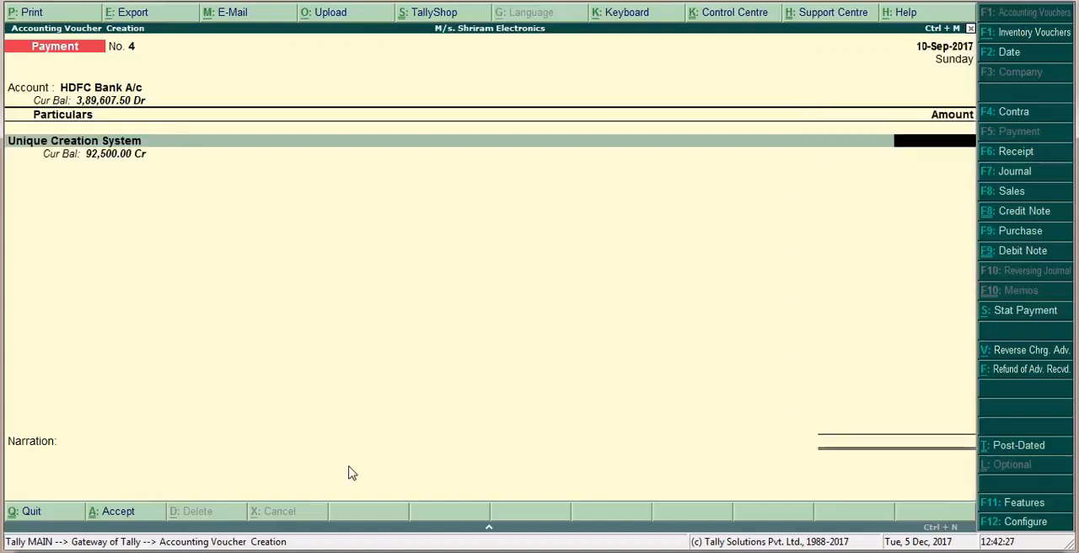
{"action": "type", "text": "92500"}
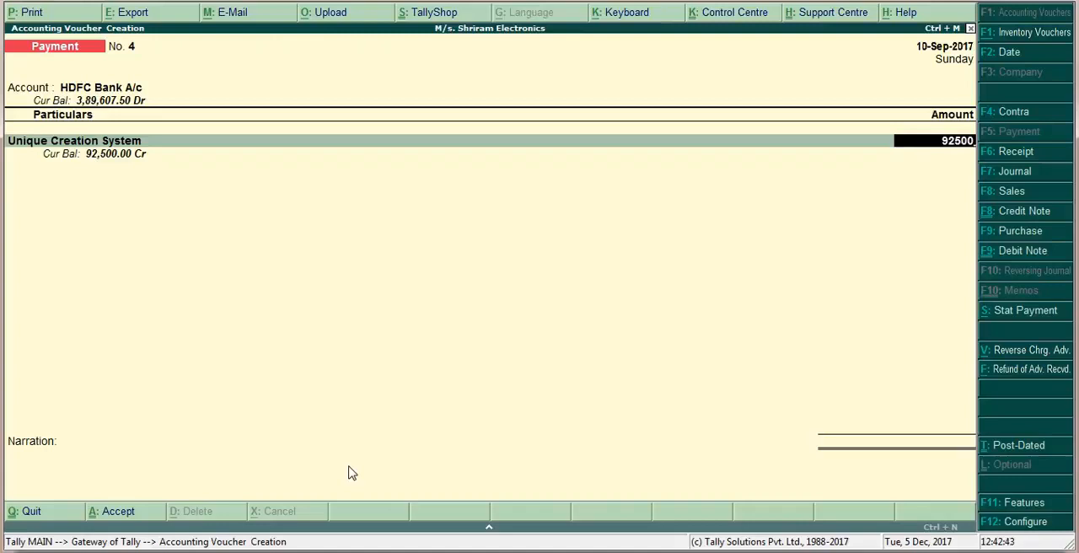
{"action": "key", "text": "Return"}
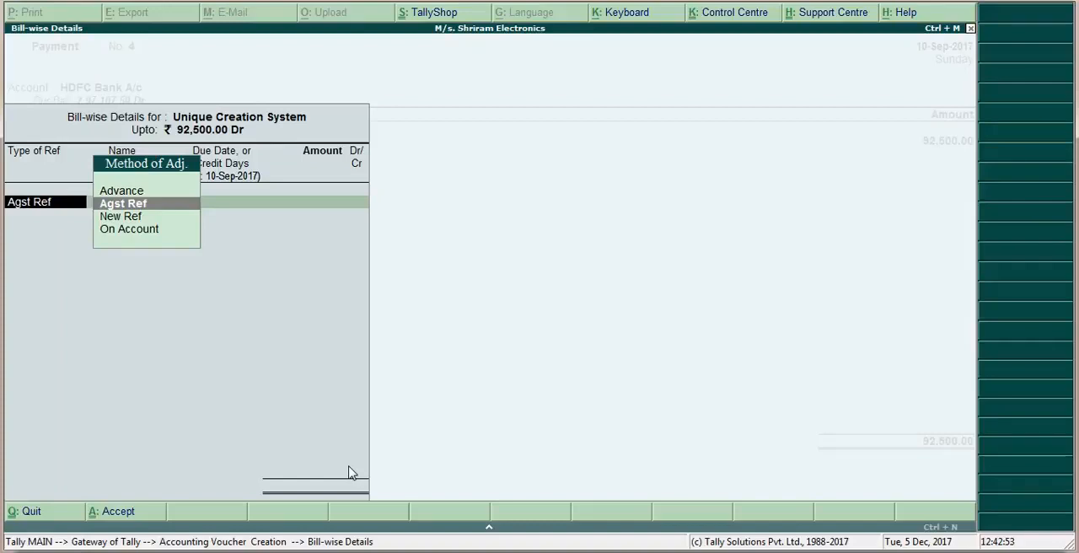
Allocate the full 92,500 Dr as Agst Ref to the pending bill UC/07 and finish the particulars
{"action": "key", "text": "Return"}
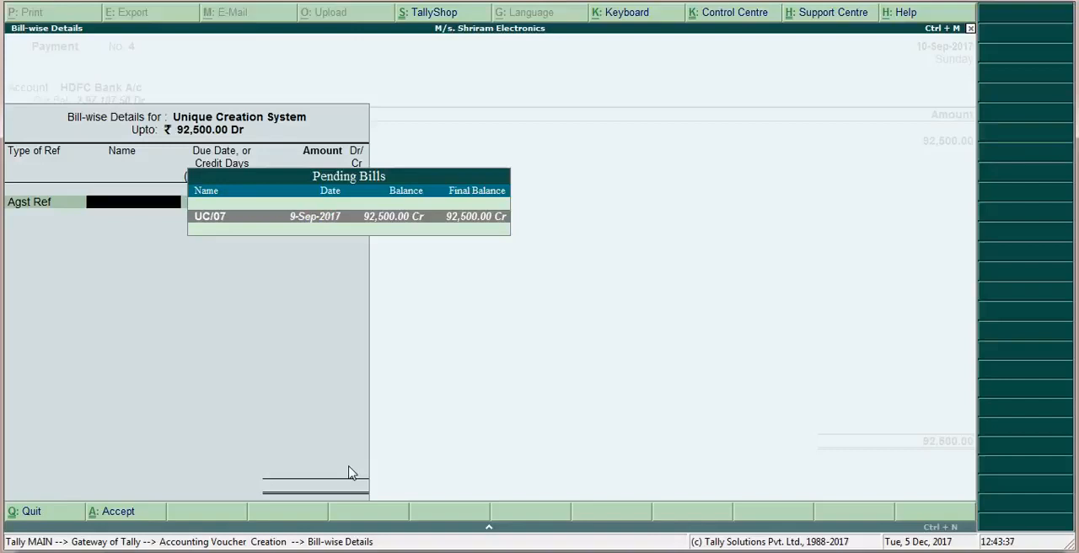
{"action": "key", "text": "Return"}
{"action": "key", "text": "Return"}
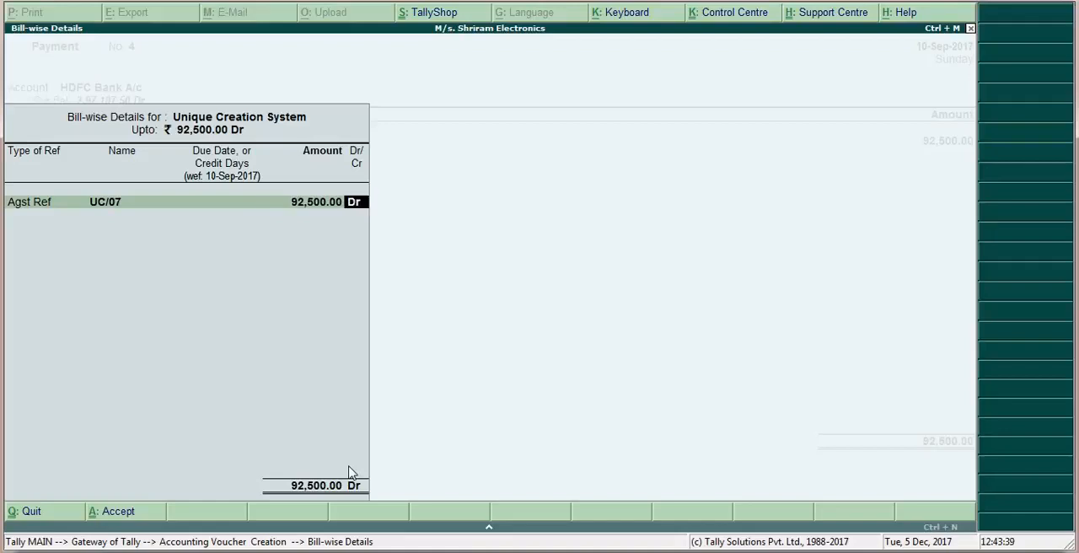
{"action": "key", "text": "Return"}
{"action": "key", "text": "Return"}
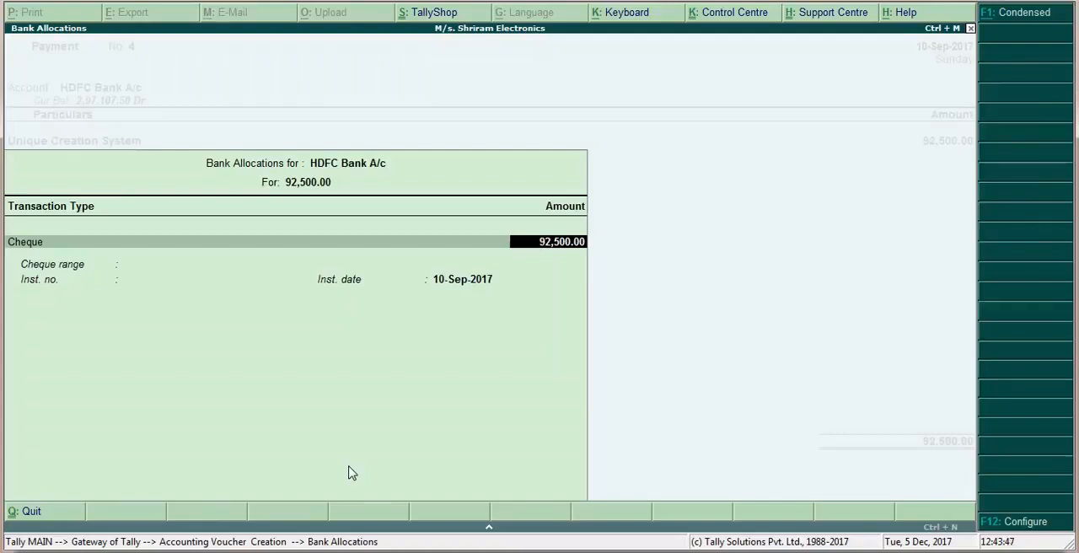
Complete the HDFC Bank cheque allocation with range Not Applicable, instrument number 456980 and instrument date 10-Sep-2017
{"action": "key", "text": "Return"}
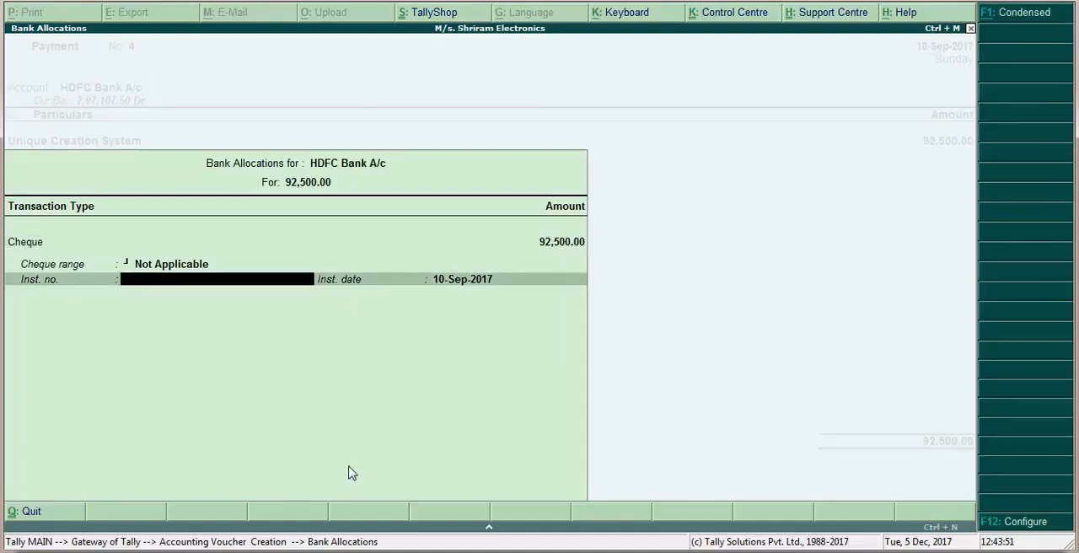
{"action": "type", "text": "456980"}
{"action": "key", "text": "Return"}
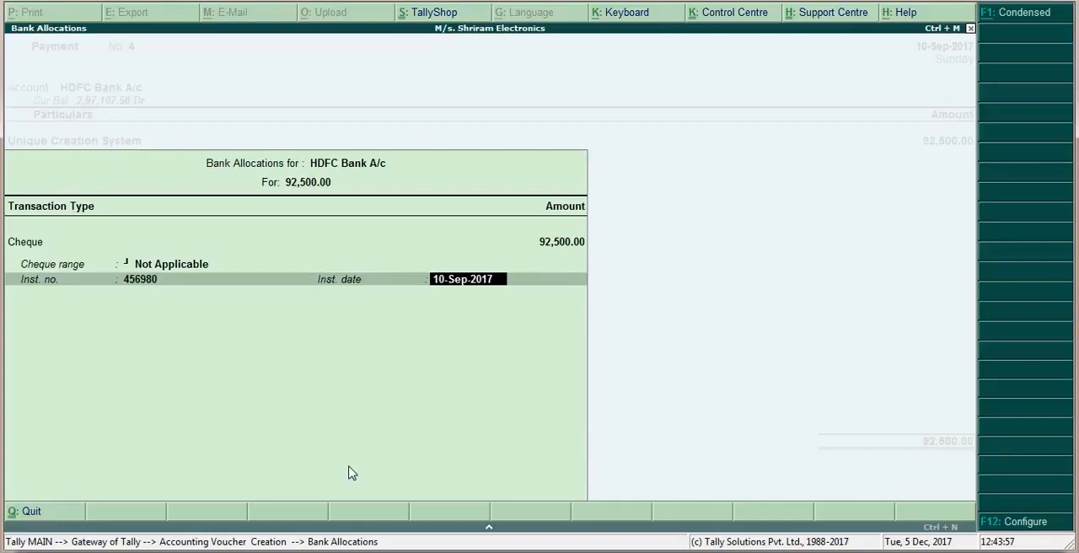
{"action": "key", "text": "Return"}
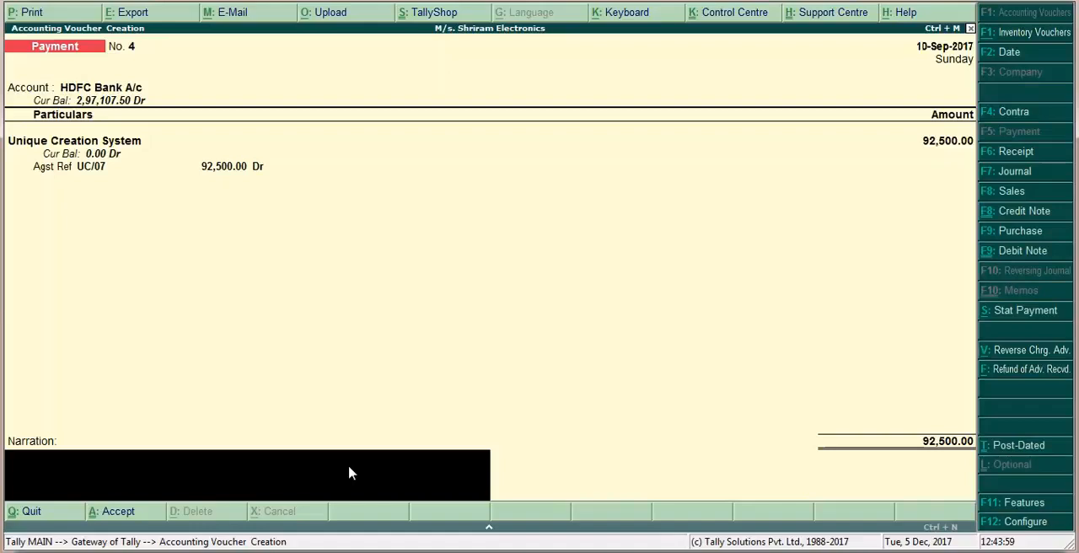
Enter the narration "Being full payment made" and accept the payment voucher
{"action": "type", "text": "Being full paymen"}
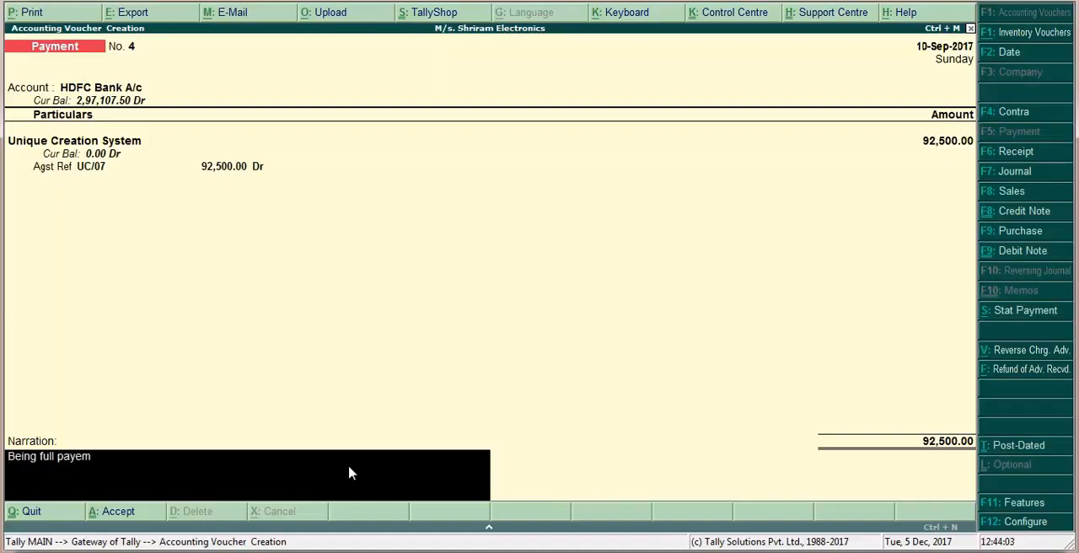
{"action": "key", "text": "BackSpace"}
{"action": "key", "text": "BackSpace"}
{"action": "key", "text": "BackSpace"}
{"action": "key", "text": "BackSpace"}
{"action": "type", "text": "yment made"}
{"action": "key", "text": "Return"}
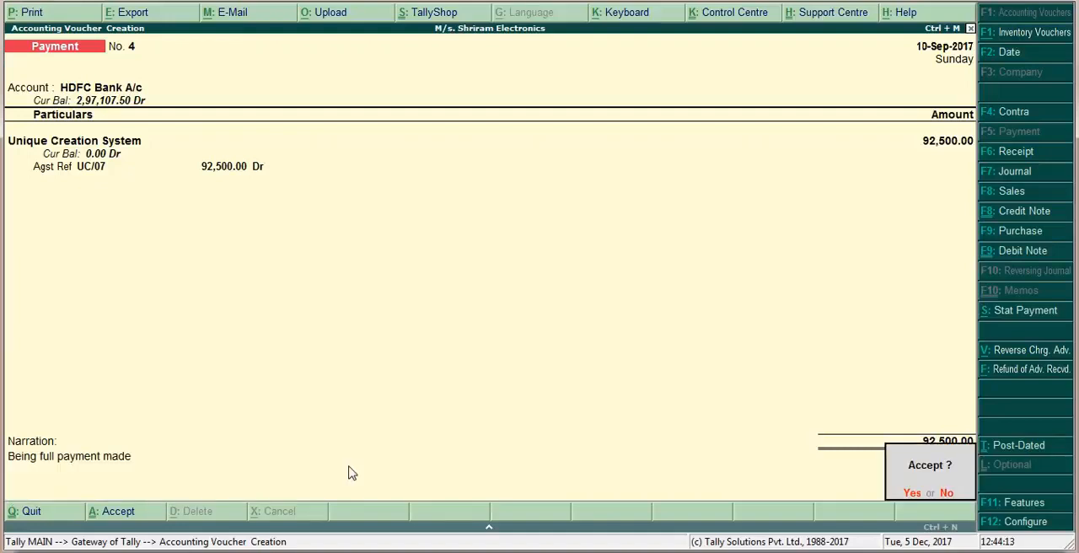
{"action": "key", "text": "Return"}
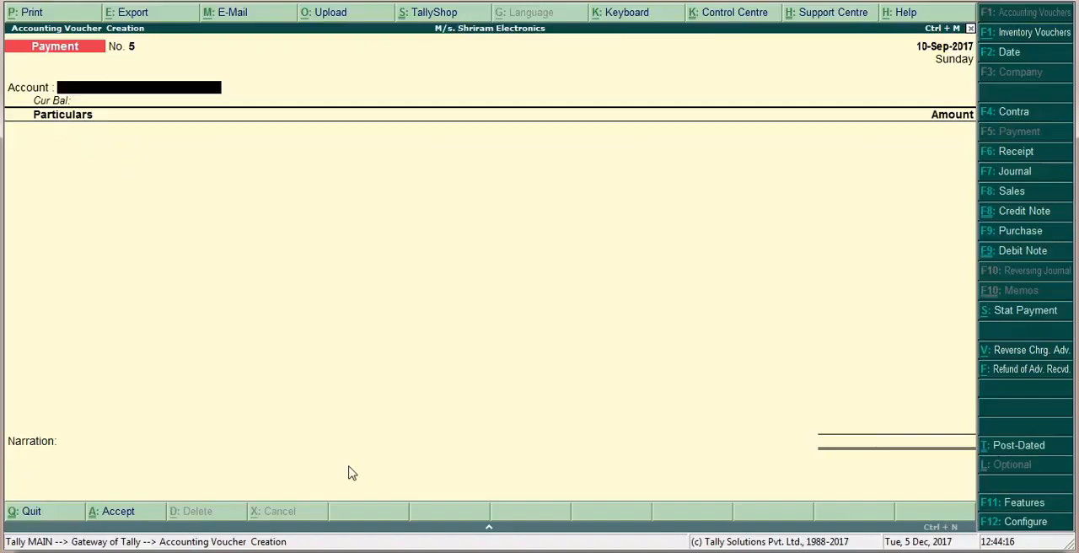
Switch to the PowerPoint slide show
{"action": "key", "text": "alt+Tab"}
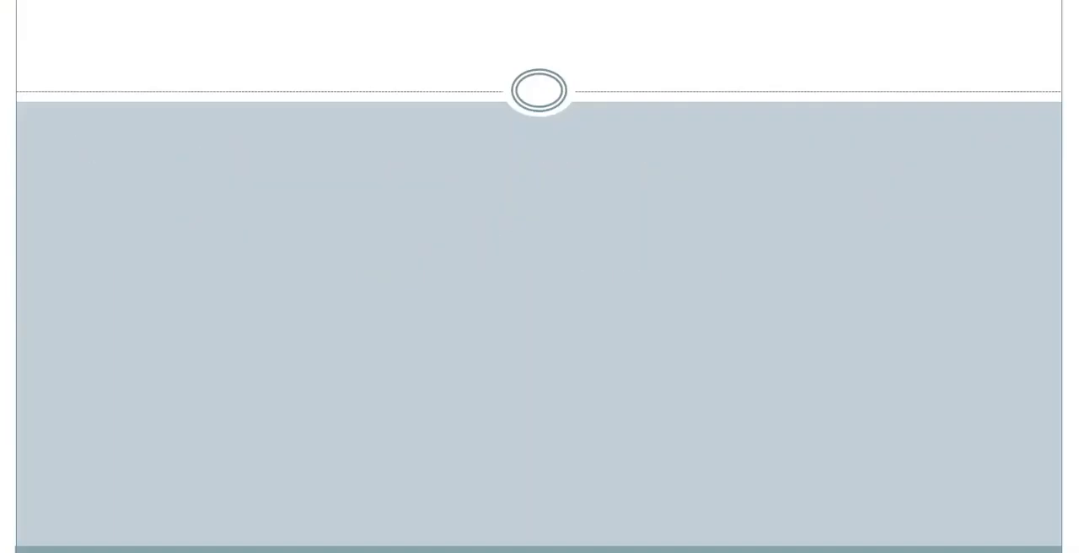
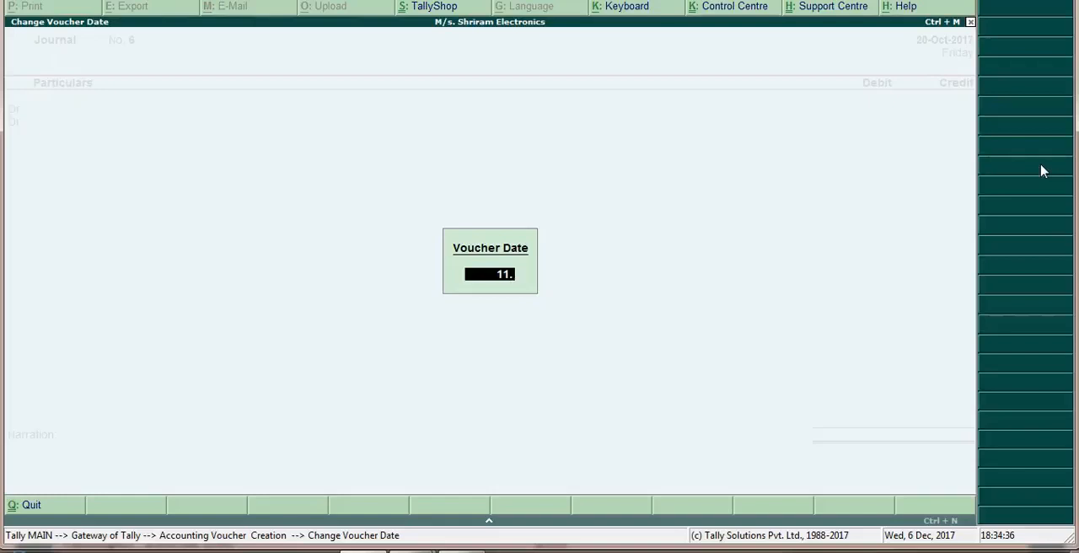
Date the journal voucher 11-9-2017 and set its GST stat adjustment to Increase of Input Tax Credit with additional details Import of Goods
{"action": "type", "text": "2017"}
{"action": "key", "text": "Return"}
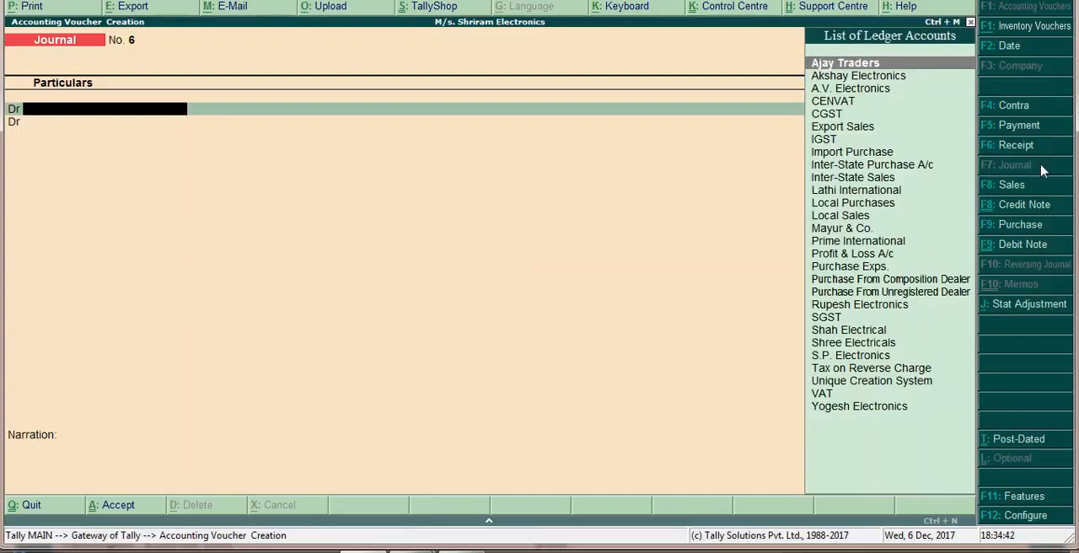
{"action": "left_click", "coordinate": [1029, 308]}
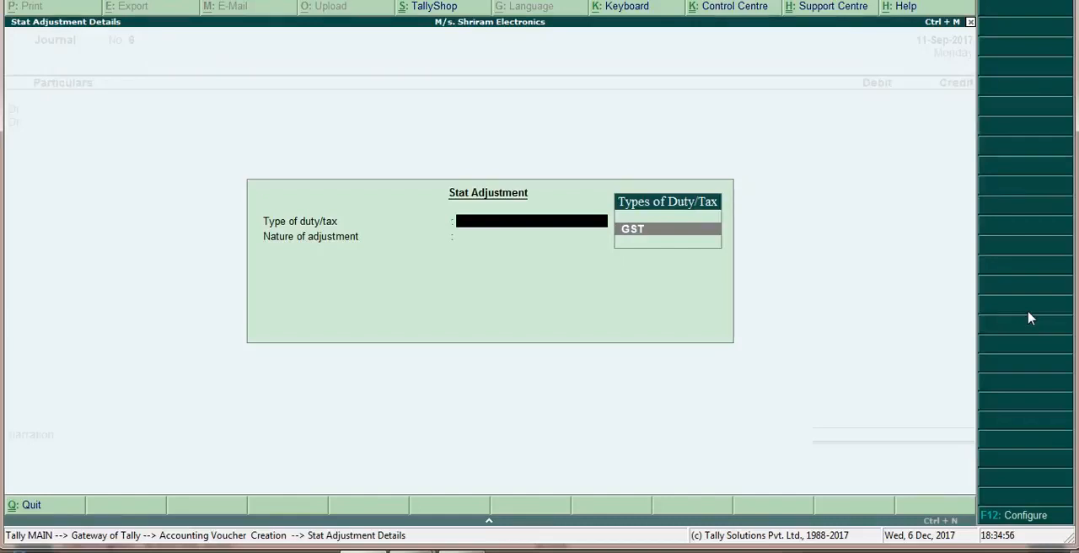
{"action": "key", "text": "Return"}
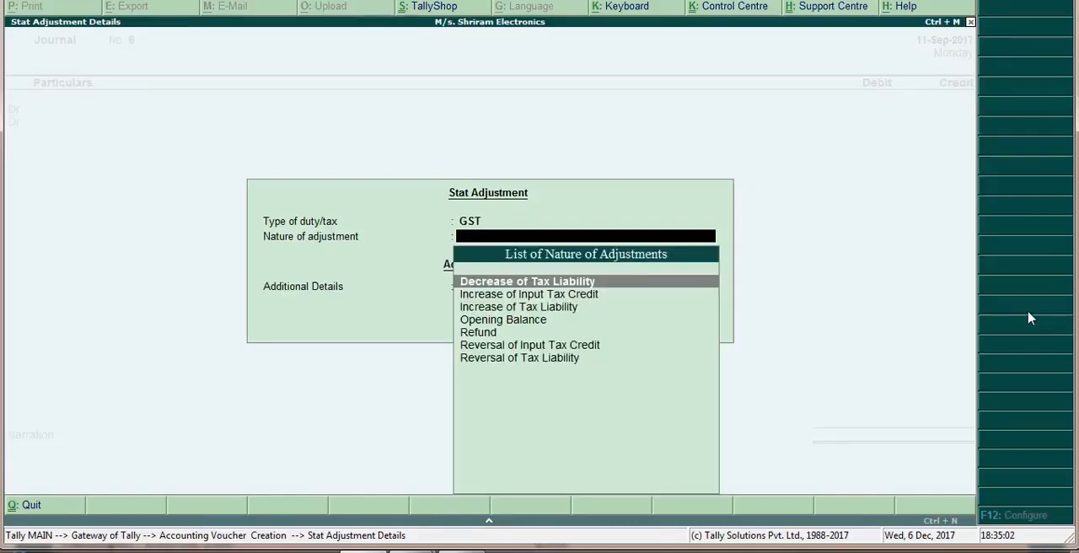
{"action": "key", "text": "Down"}
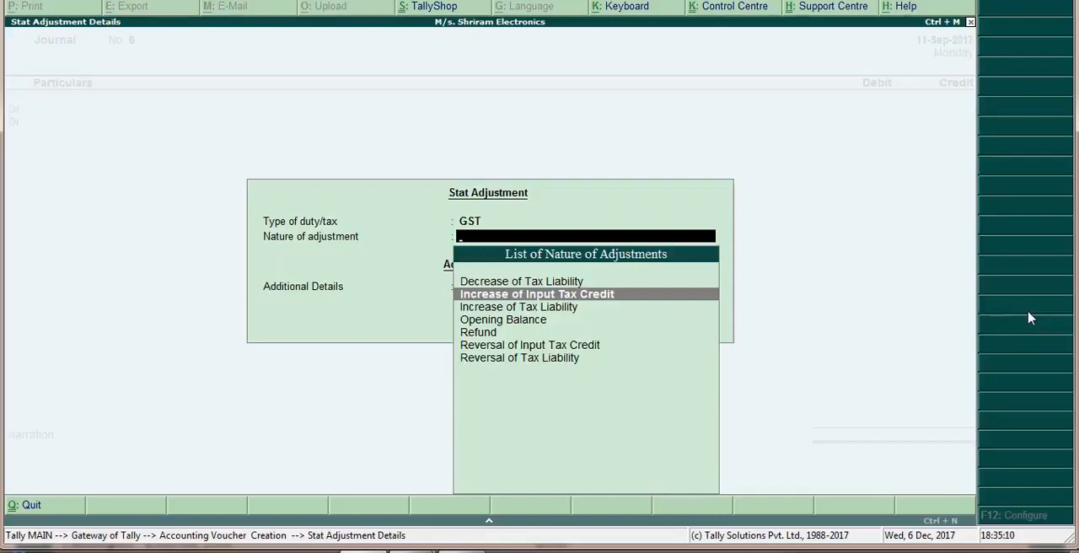
{"action": "key", "text": "Return"}
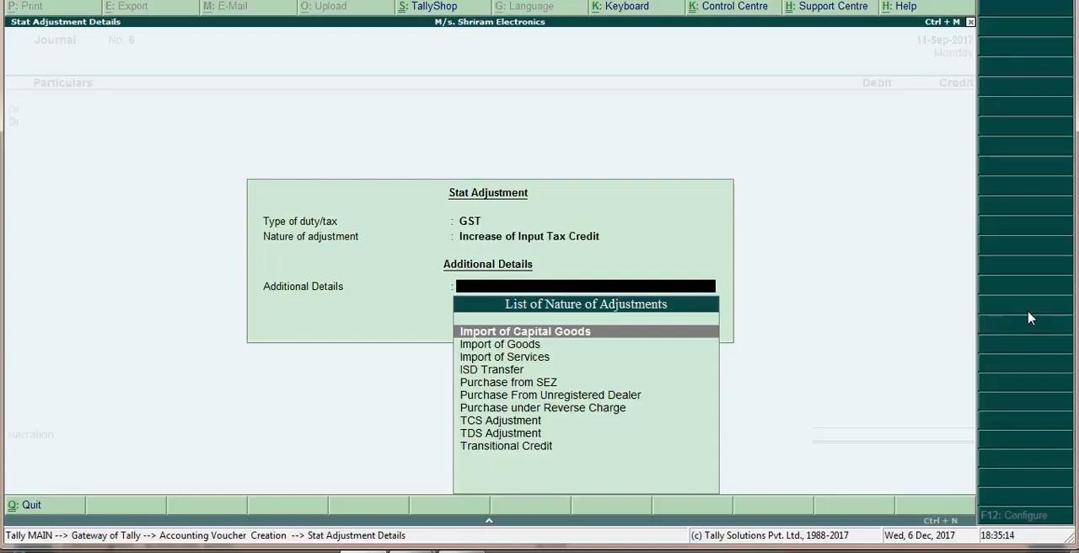
{"action": "key", "text": "Down"}
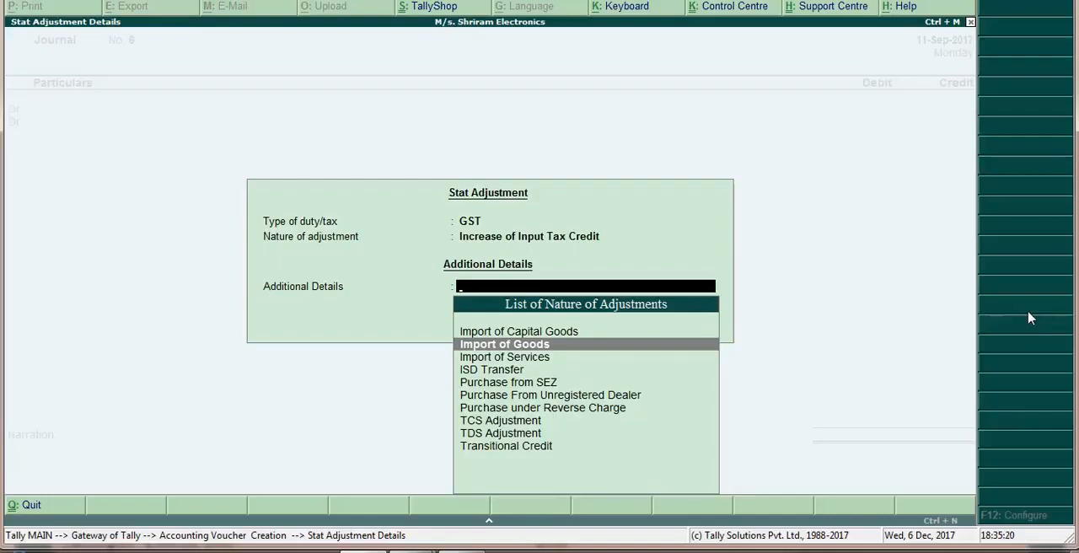
{"action": "key", "text": "Return"}
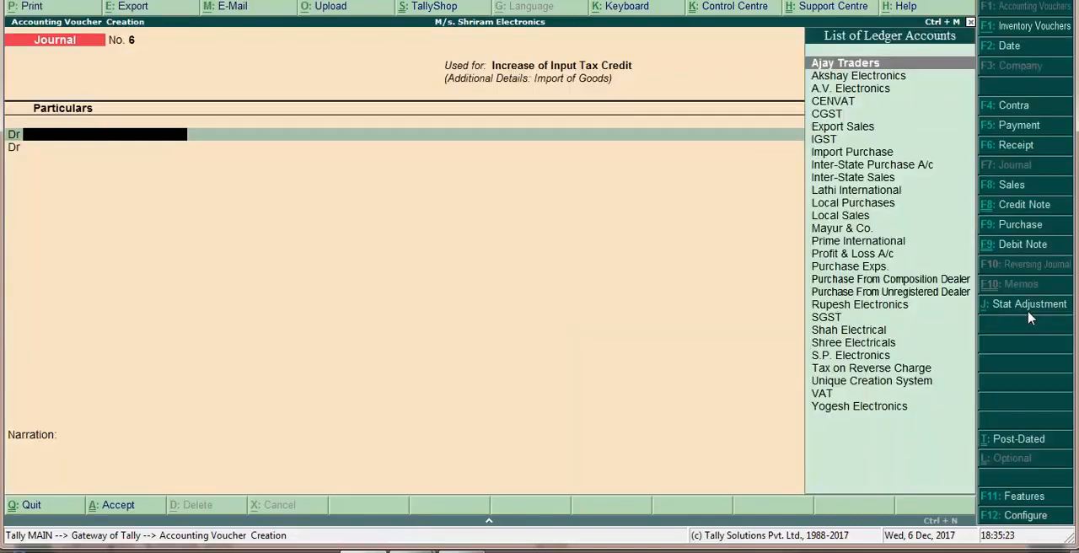
Debit the IGST ledger with 25,900 in the journal, leaving the rate and taxable value blank
{"action": "type", "text": "Igs"}
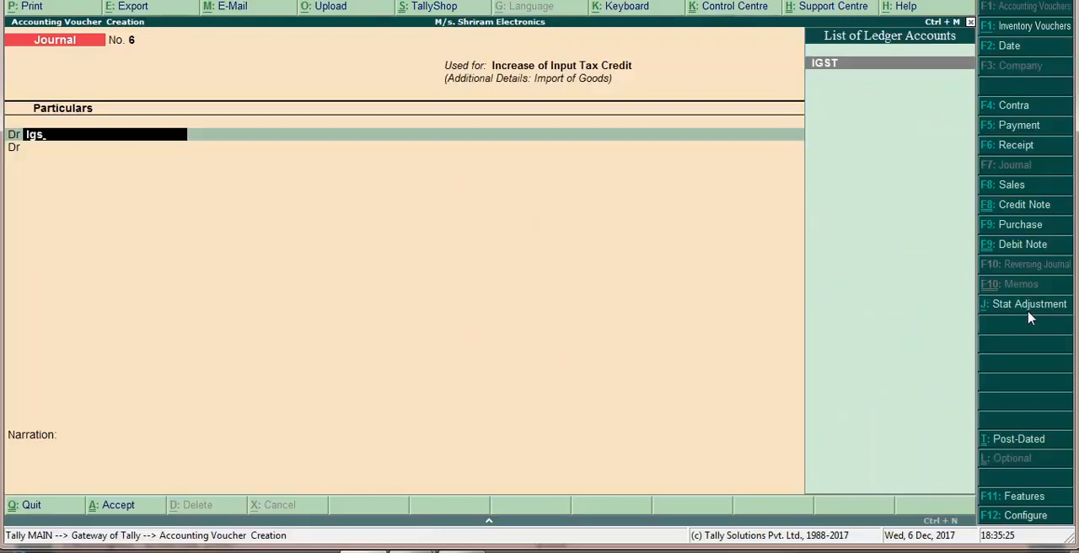
{"action": "key", "text": "Return"}
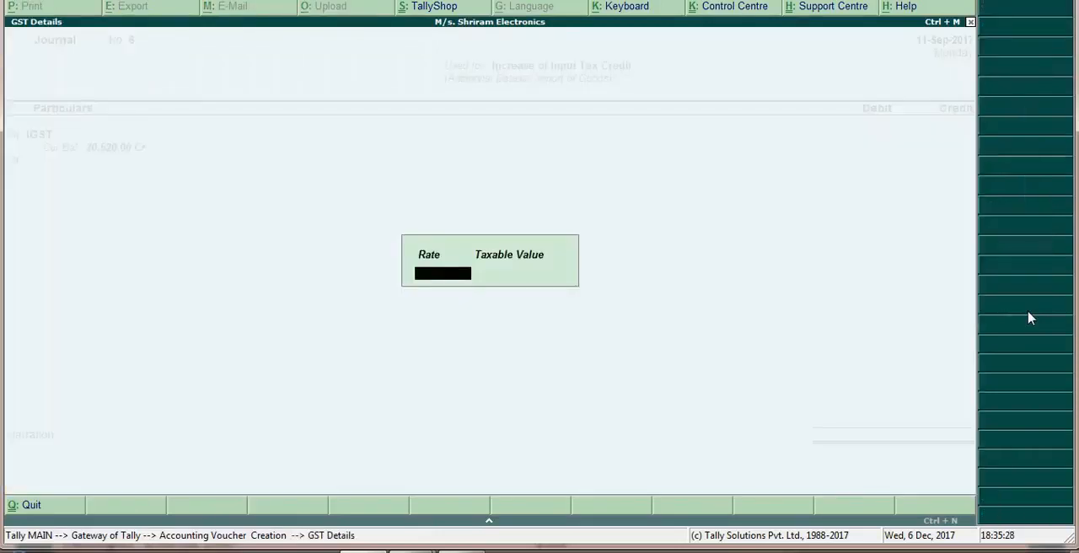
{"action": "key", "text": "Return"}
{"action": "key", "text": "Return"}
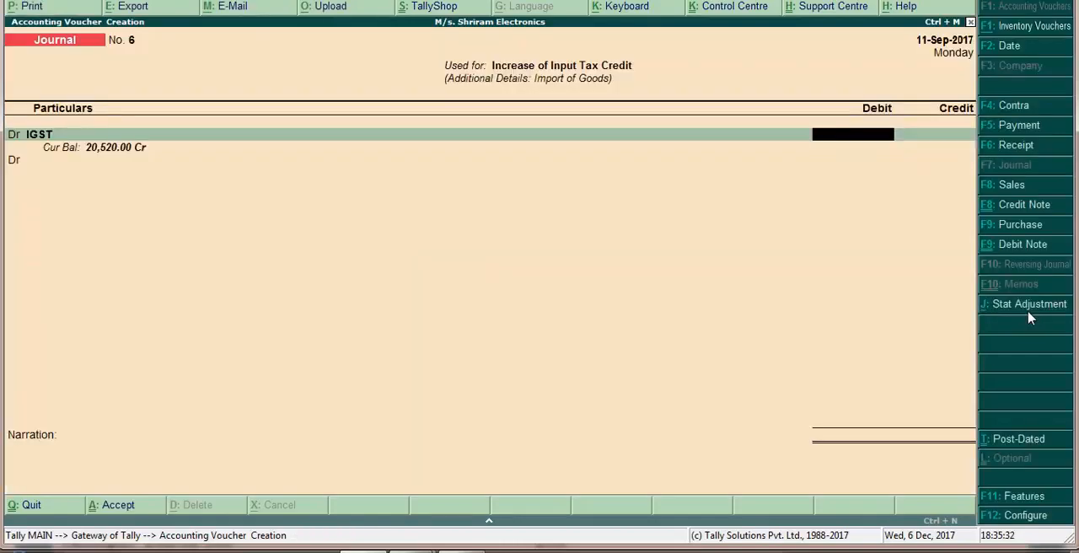
{"action": "type", "text": "25900"}
{"action": "key", "text": "Return"}
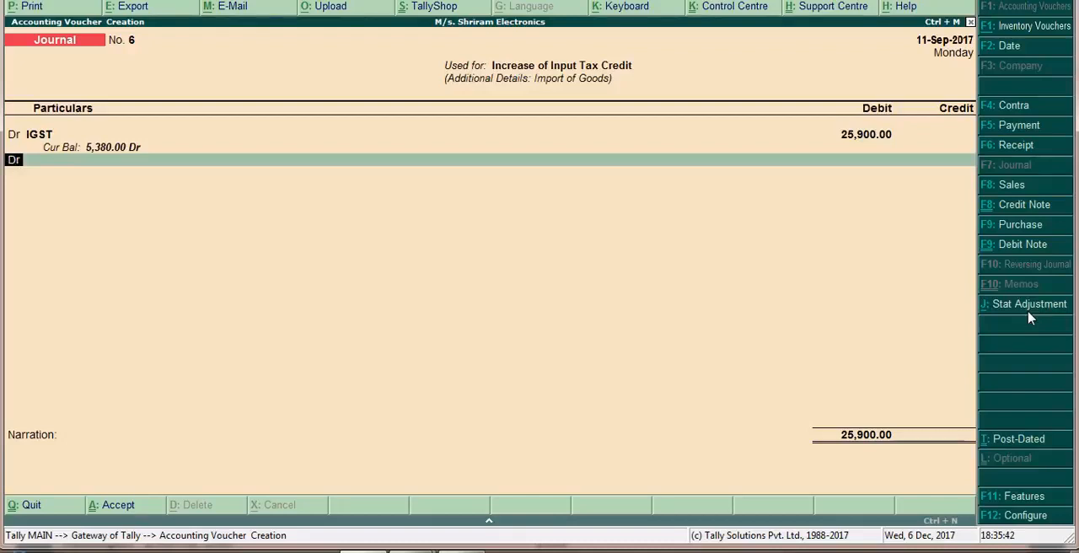
{"action": "type", "text": "c"}
{"action": "key", "text": "Return"}
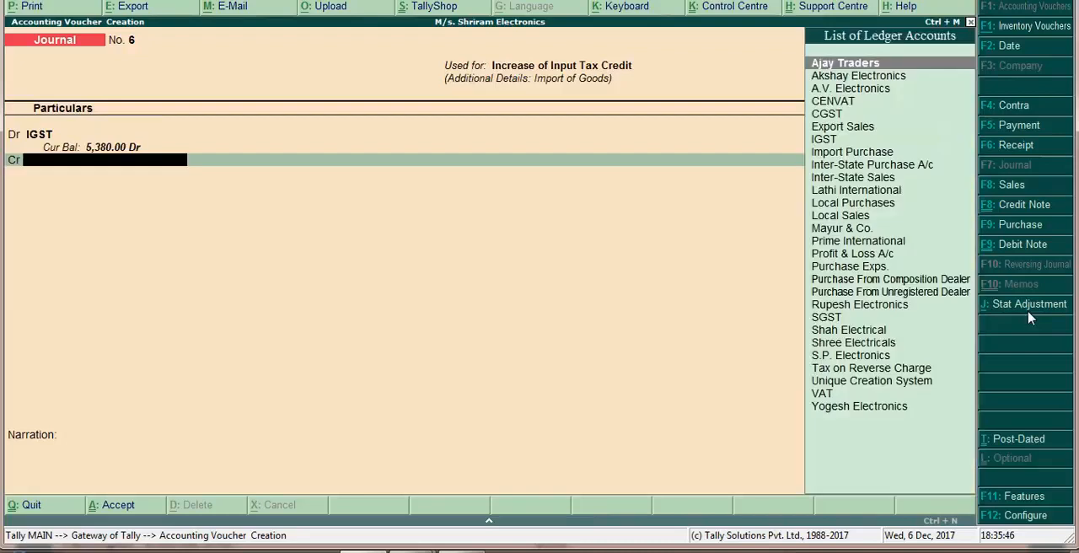
{"action": "key", "text": "BackSpace"}
{"action": "type", "text": "dr"}
{"action": "key", "text": "Return"}
{"action": "key", "text": "BackSpace"}
{"action": "type", "text": "c"}
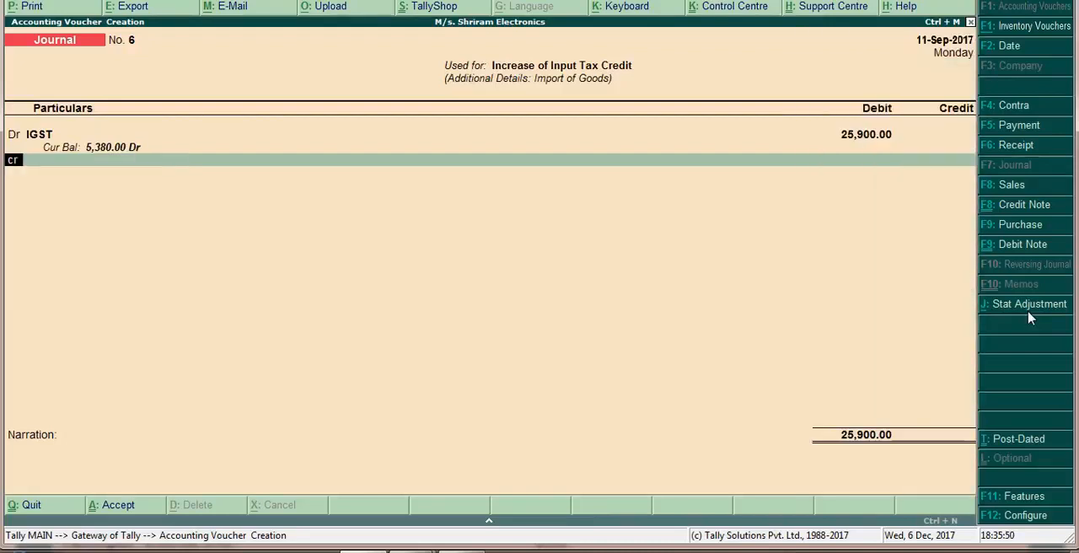
{"action": "key", "text": "Return"}
{"action": "key", "text": "BackSpace"}
{"action": "type", "text": "d"}
{"action": "key", "text": "Return"}
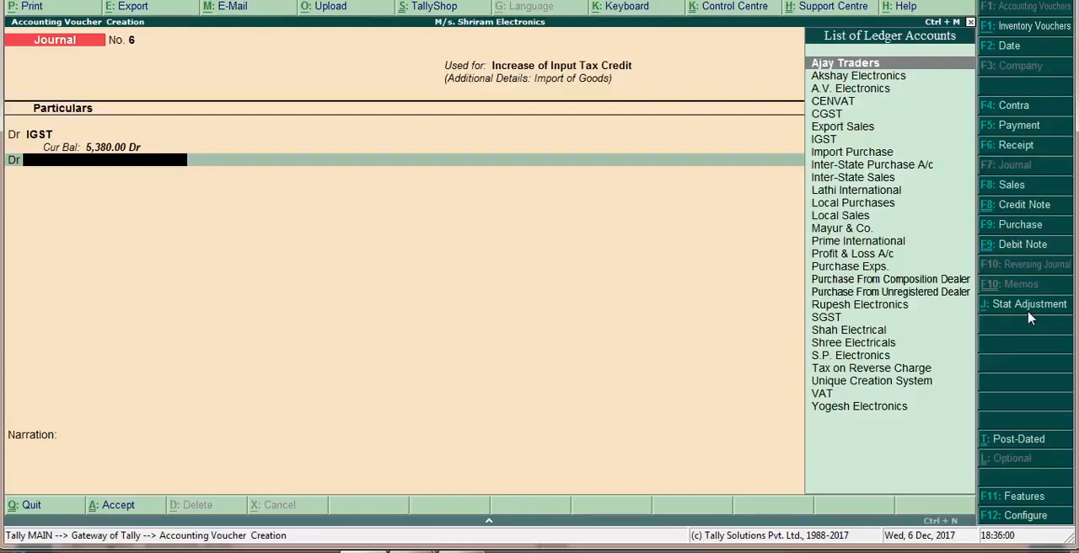
{"action": "key", "text": "BackSpace"}
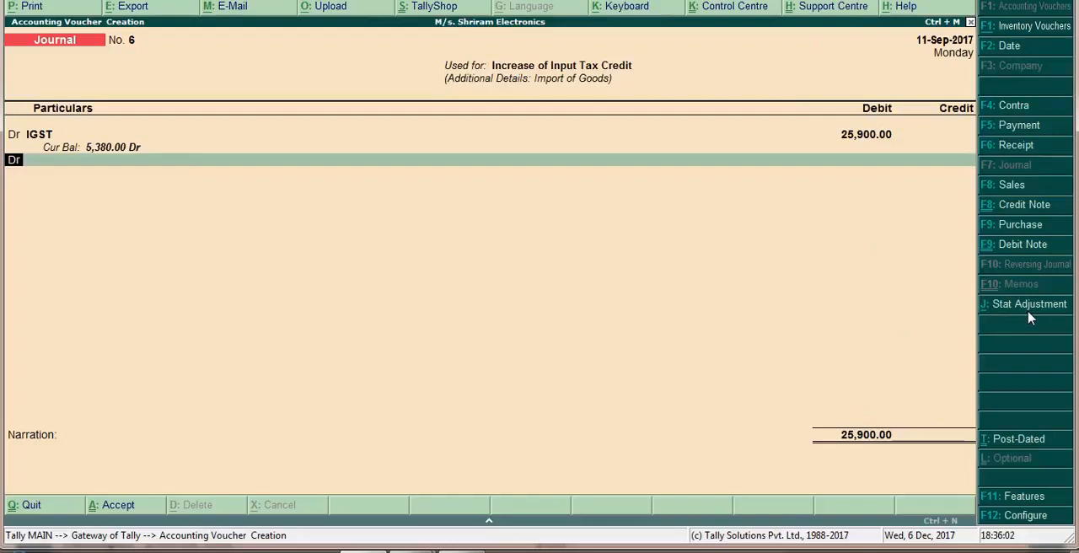
Credit the Purchase Exps. ledger with 25,900 and accept the journal voucher without a narration
{"action": "type", "text": "cr"}
{"action": "key", "text": "Return"}
{"action": "type", "text": "Purc"}
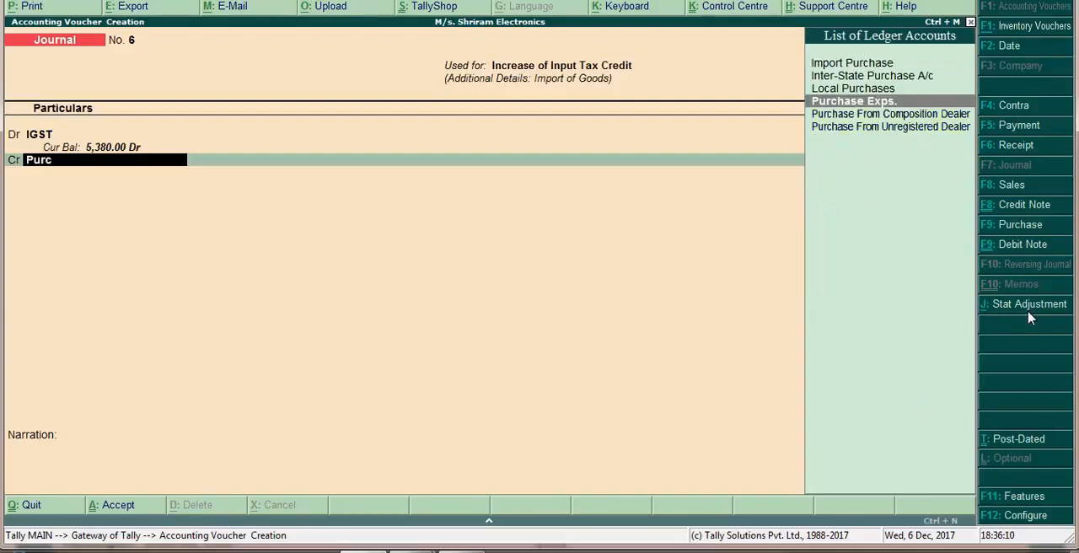
{"action": "key", "text": "Return"}
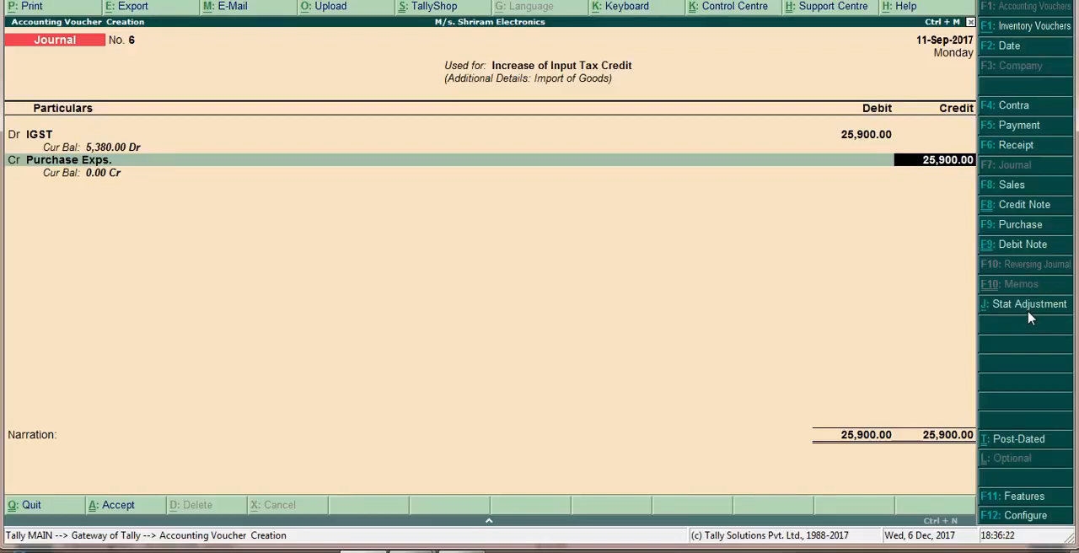
{"action": "key", "text": "Return"}
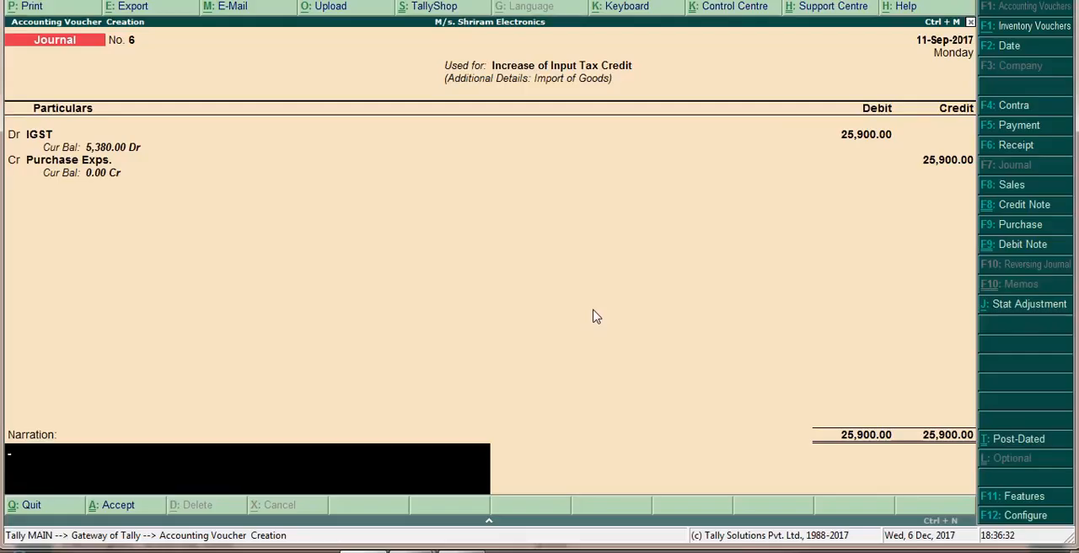
{"action": "key", "text": "Return"}
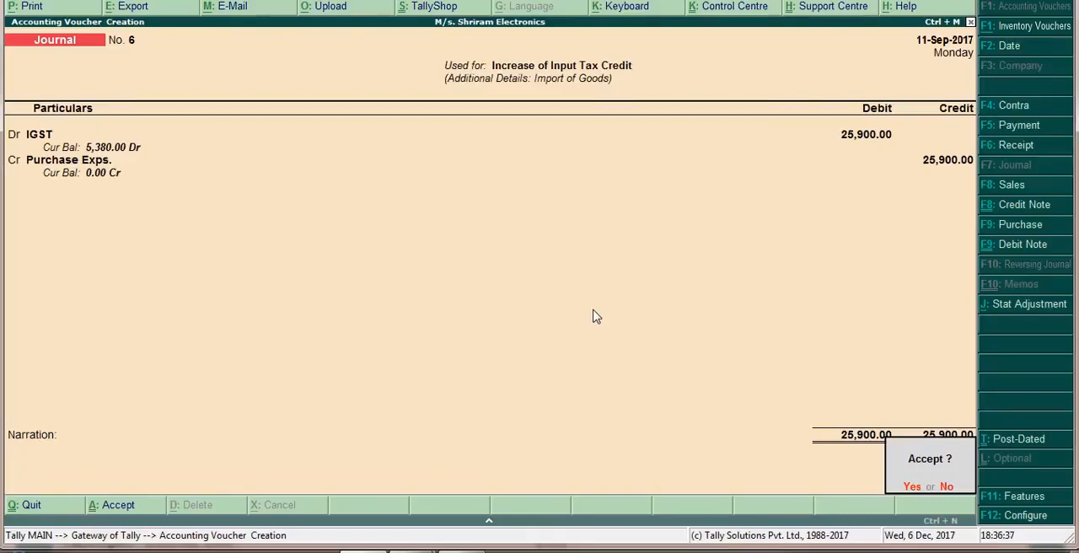
{"action": "key", "text": "Return"}
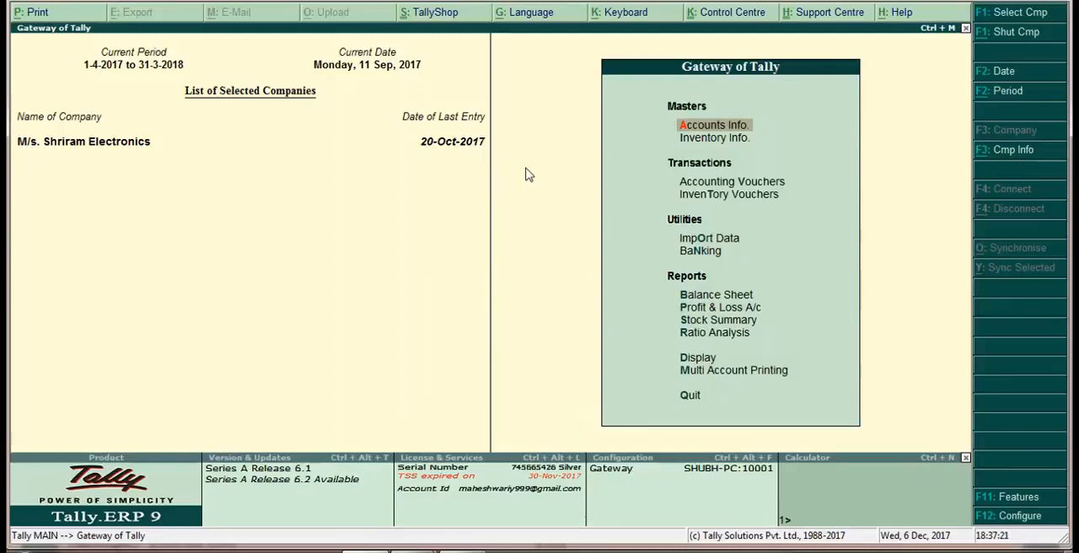
Switch to the PowerPoint slide show and bring up the instructions on the Generating GSTR-3B Report slide
{"action": "key", "text": "alt+Tab"}
{"action": "key", "text": "alt+Tab"}
{"action": "key", "text": "Right"}
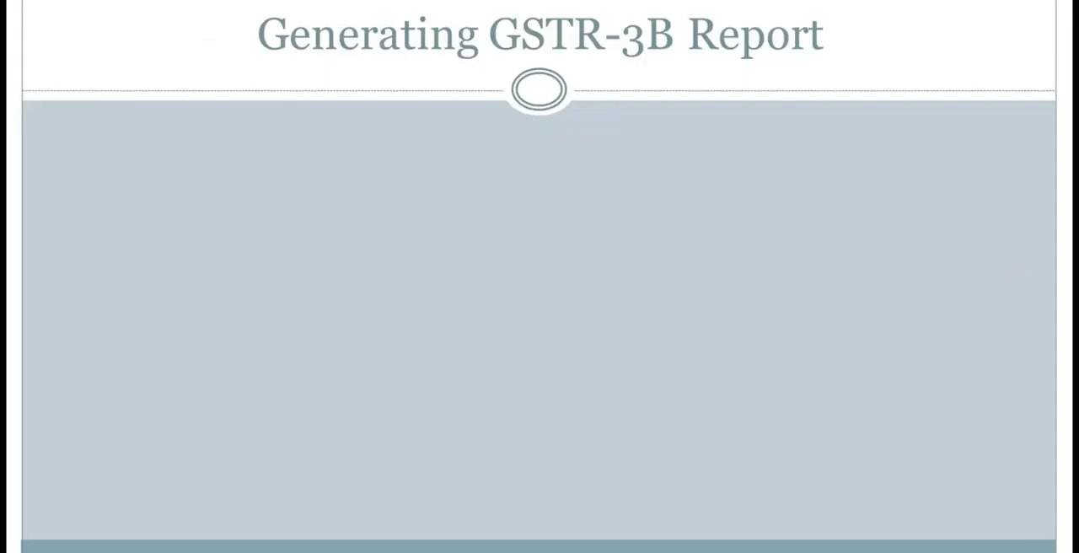
{"action": "key", "text": "Right"}
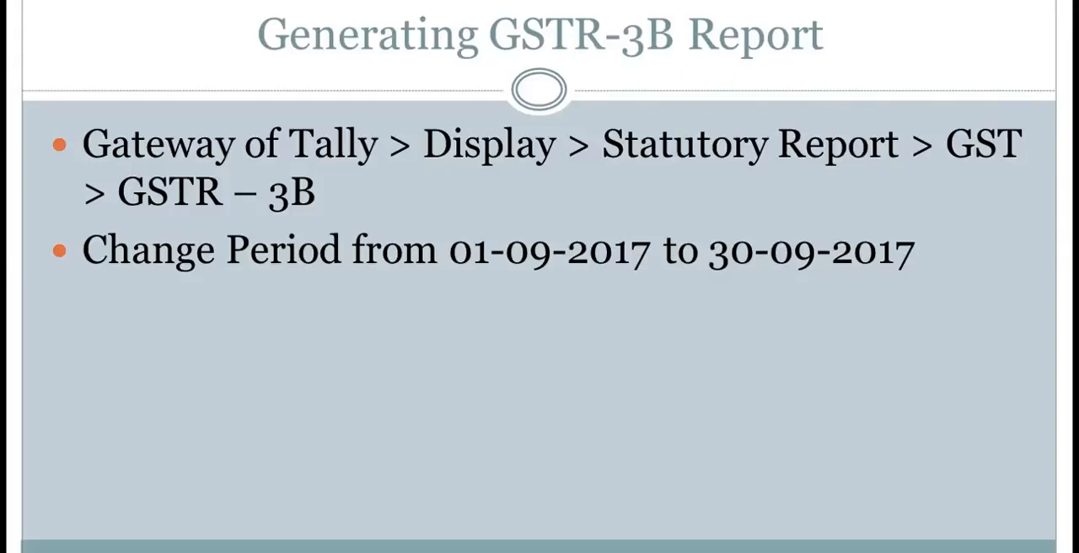
Switch back to Tally.ERP 9 and display the GSTR-3B report from the GST statutory reports
{"action": "key", "text": "alt+Tab"}
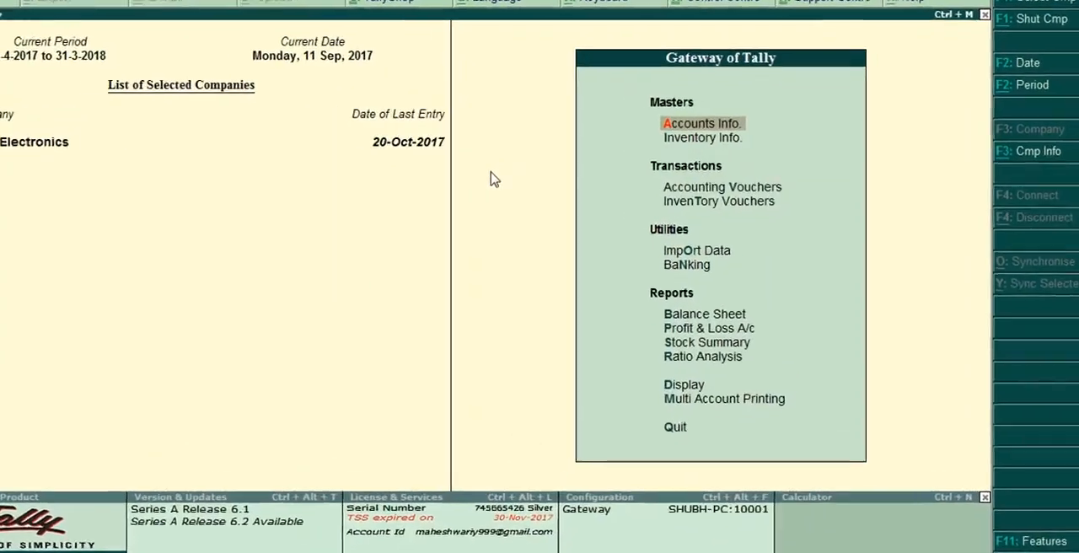
{"action": "key", "text": "Up"}
{"action": "key", "text": "Up"}
{"action": "key", "text": "Up"}
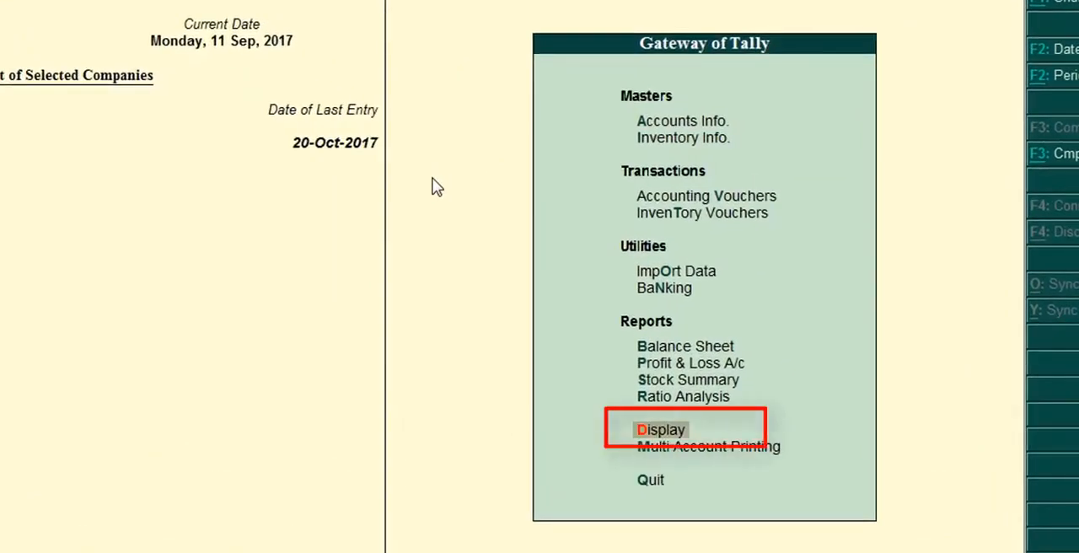
{"action": "key", "text": "Return"}
{"action": "key", "text": "Down"}
{"action": "key", "text": "Down"}
{"action": "key", "text": "Down"}
{"action": "key", "text": "Down"}
{"action": "key", "text": "Down"}
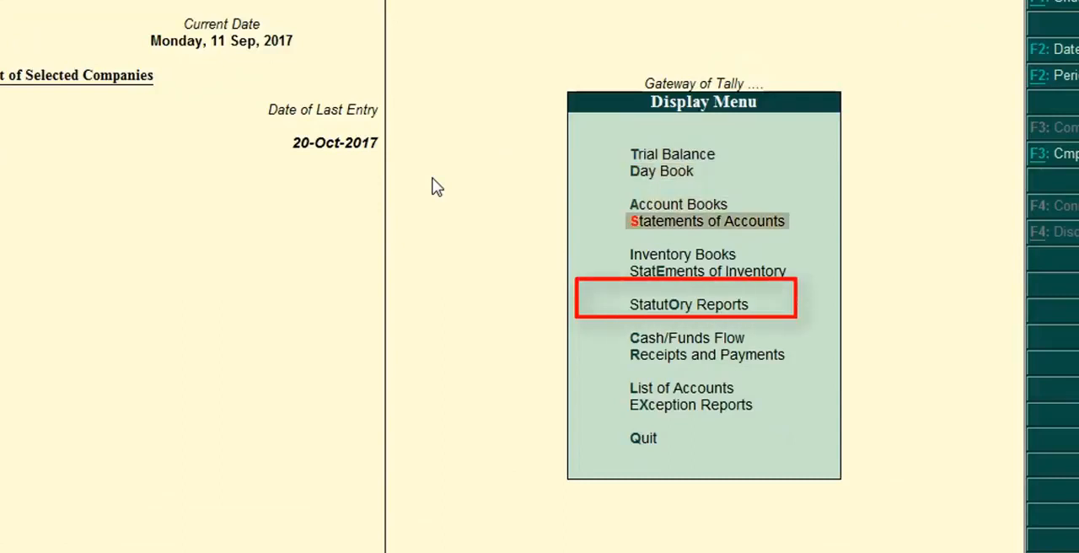
{"action": "key", "text": "Down"}
{"action": "key", "text": "Return"}
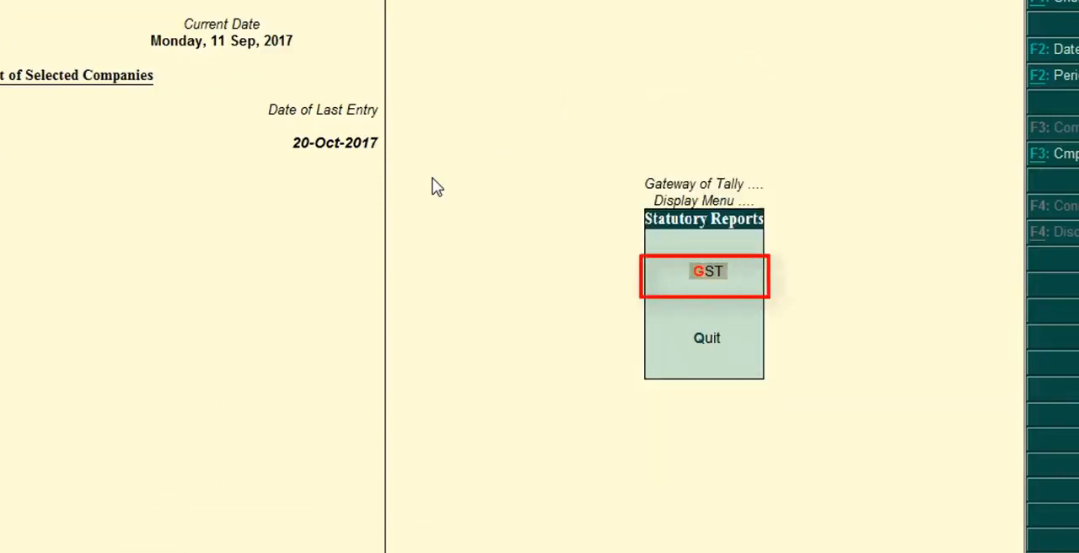
{"action": "key", "text": "Return"}
{"action": "key", "text": "Down"}
{"action": "key", "text": "Down"}
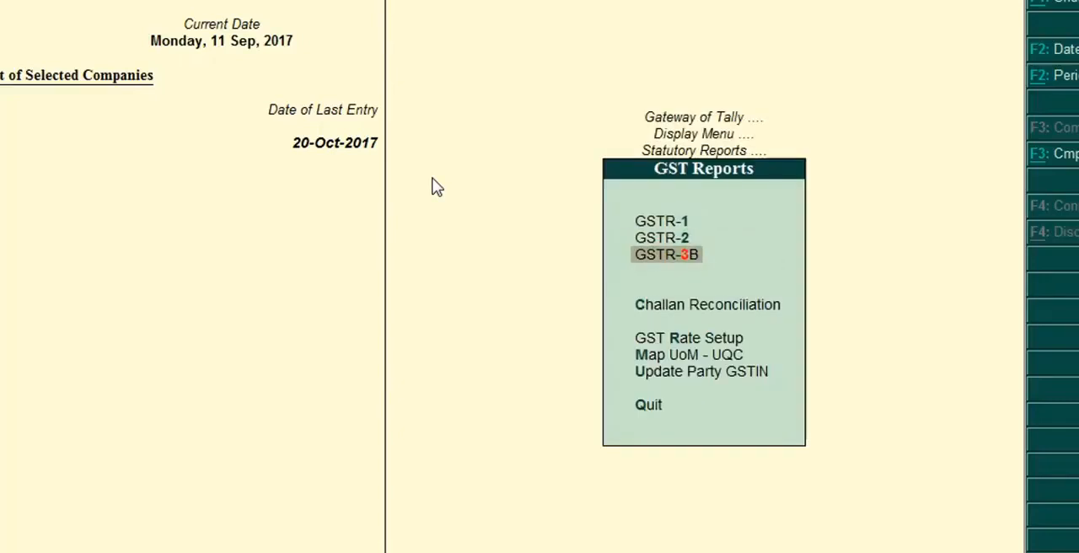
{"action": "key", "text": "Return"}
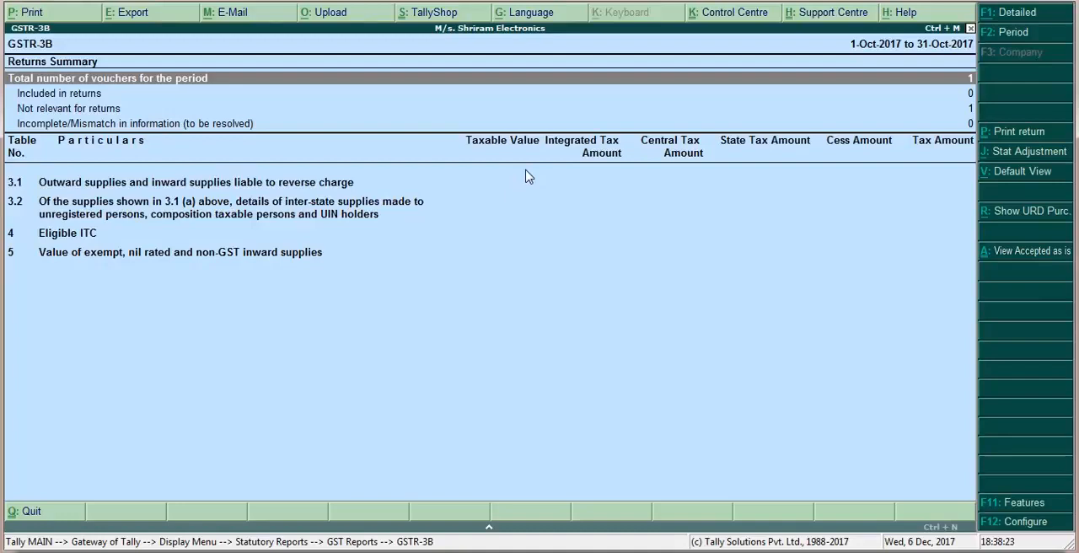
Change the GSTR-3B report period to run from 1-9-2017 to 30-9-2017
{"action": "key", "text": "F2"}
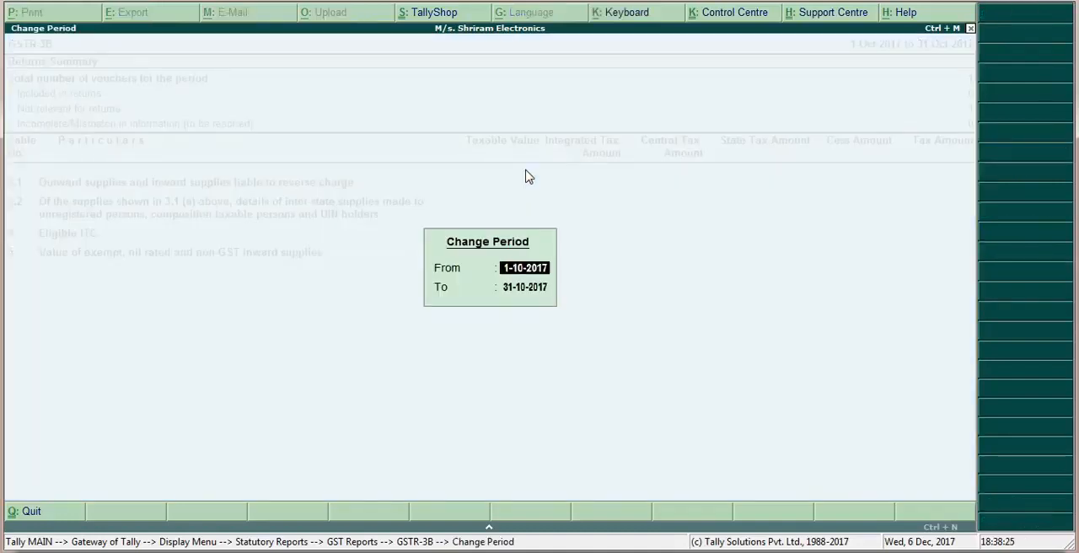
{"action": "type", "text": "1"}
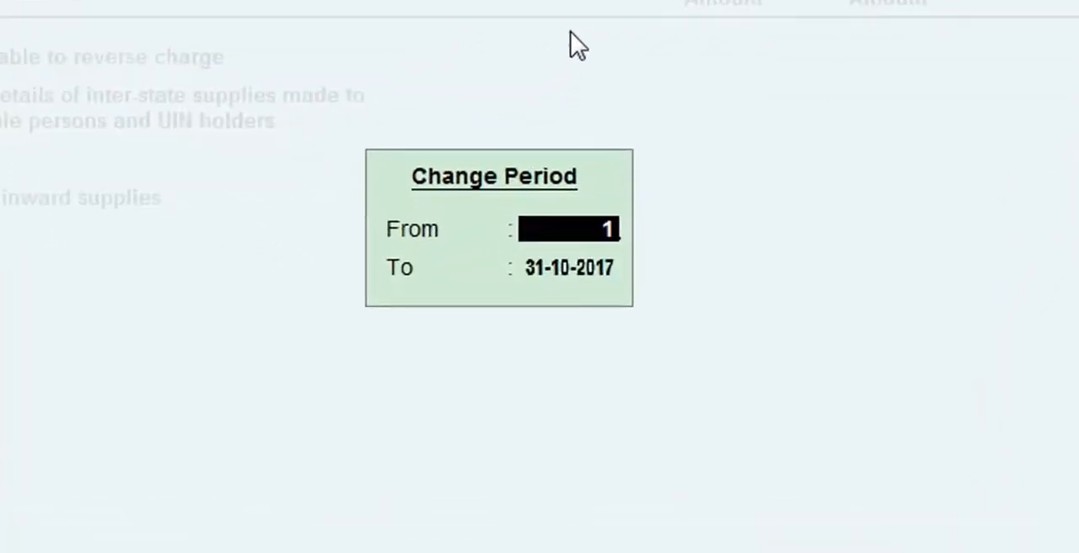
{"action": "type", "text": ".9.2"}
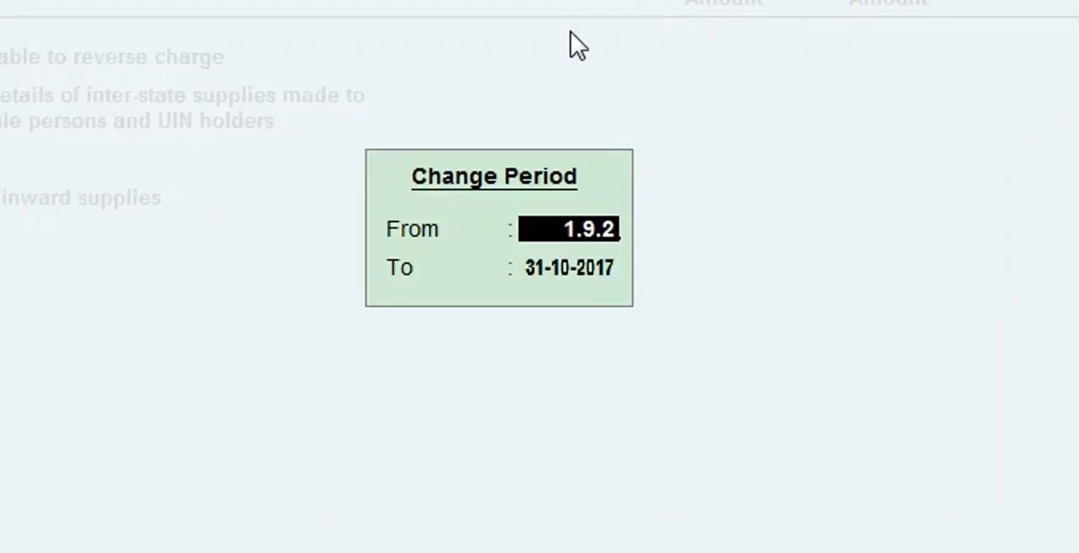
{"action": "type", "text": "017"}
{"action": "key", "text": "Return"}
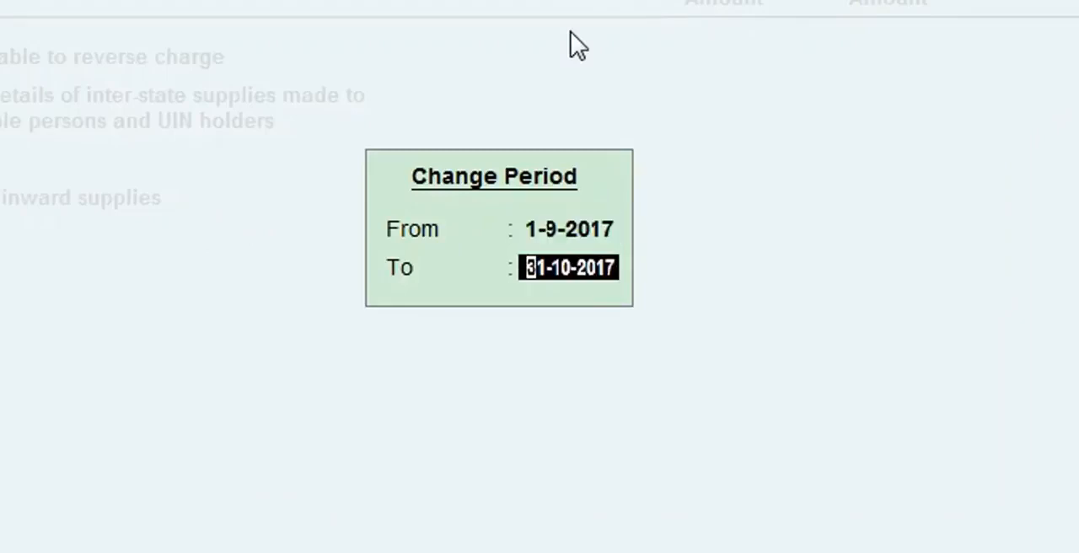
{"action": "type", "text": "30"}
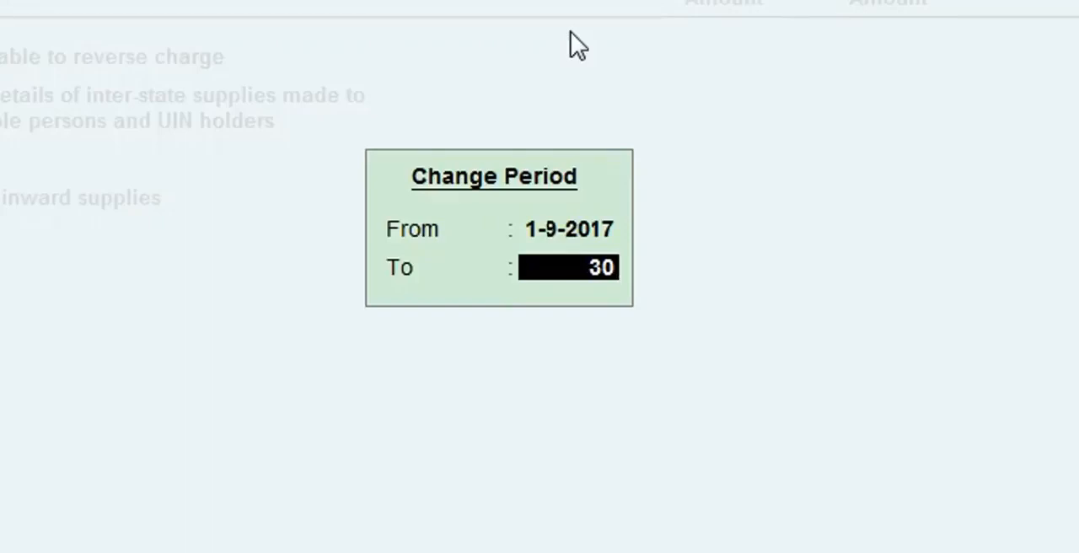
{"action": "type", "text": ".9.2"}
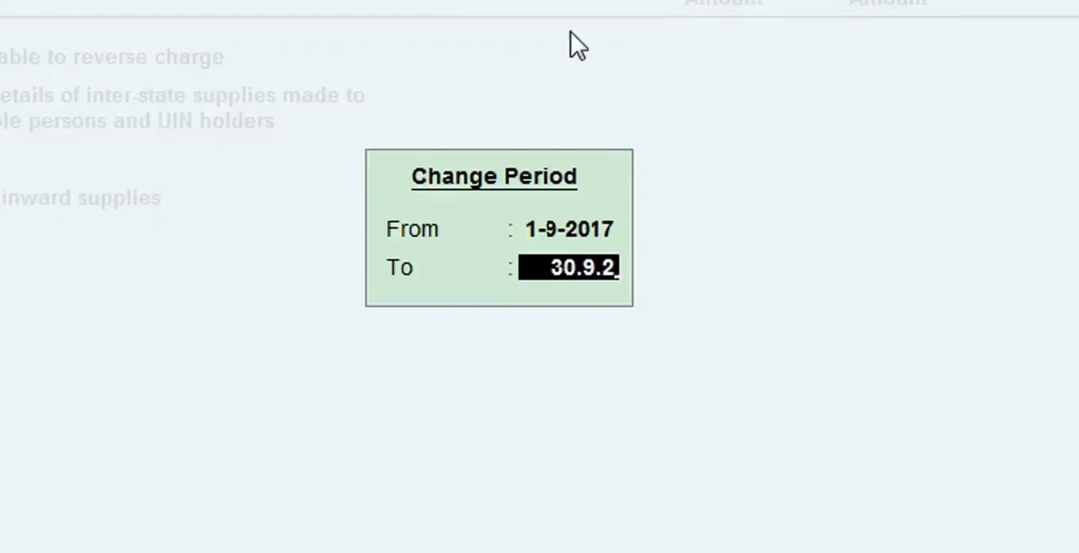
{"action": "type", "text": "017"}
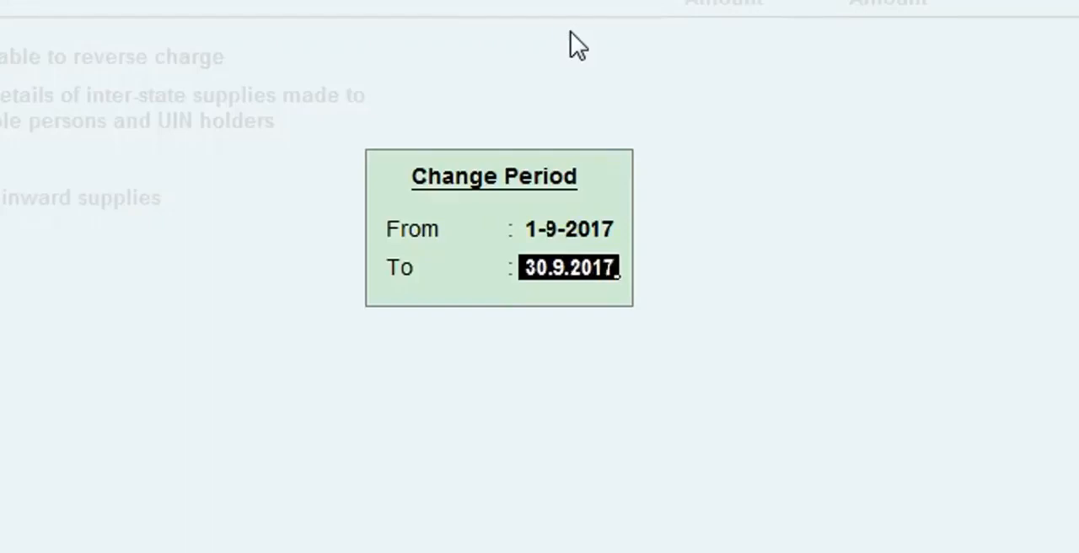
{"action": "key", "text": "Return"}
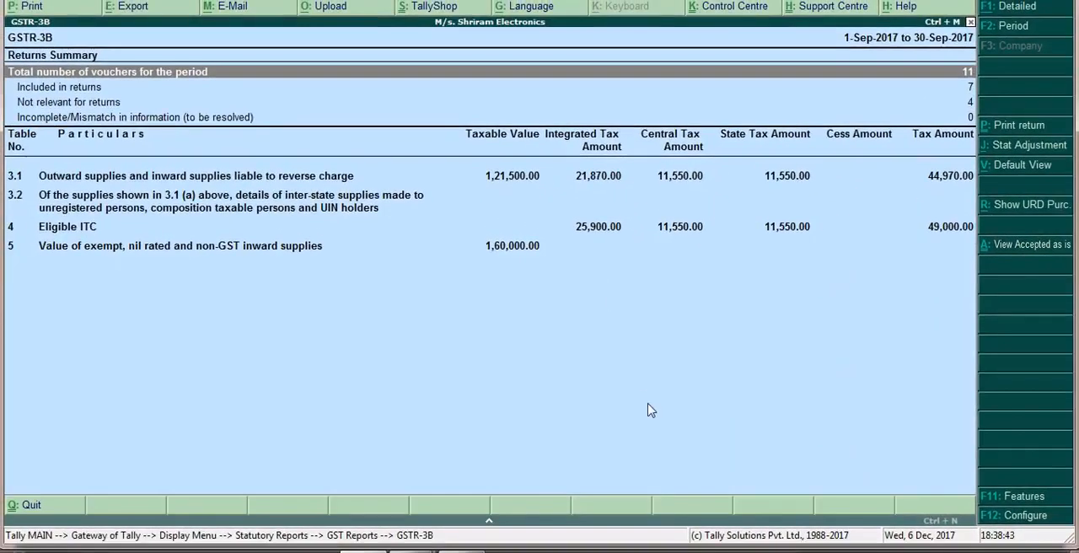
Examine the Eligible ITC line of the GSTR-3B summary, and leave the report for the Gateway of Tally
{"action": "key", "text": "Down"}
{"action": "key", "text": "Down"}
{"action": "key", "text": "Down"}
{"action": "key", "text": "Down"}
{"action": "key", "text": "Down"}
{"action": "key", "text": "Down"}
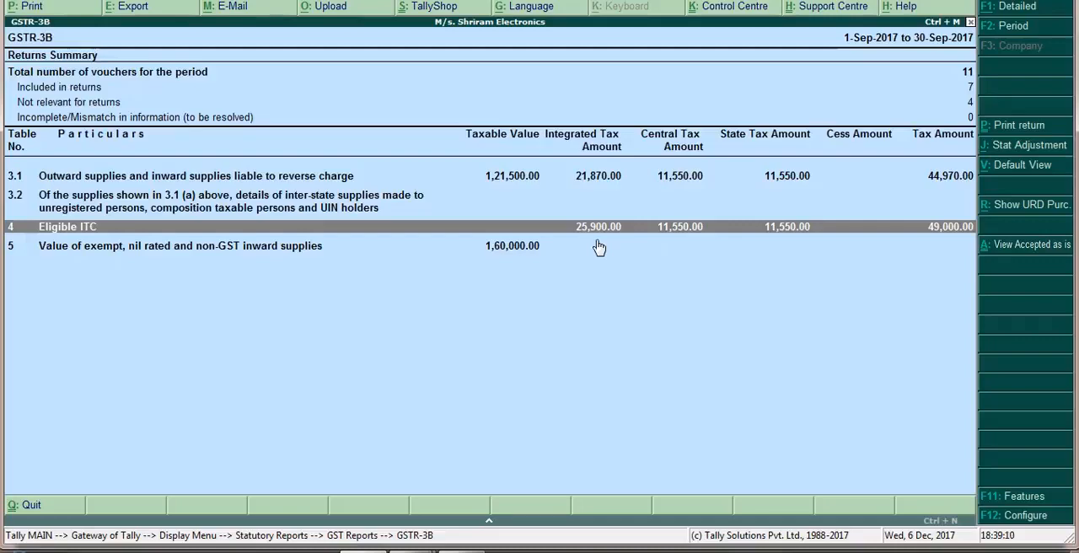
{"action": "key", "text": "Escape"}
{"action": "key", "text": "Escape"}
{"action": "key", "text": "Escape"}
{"action": "key", "text": "Escape"}
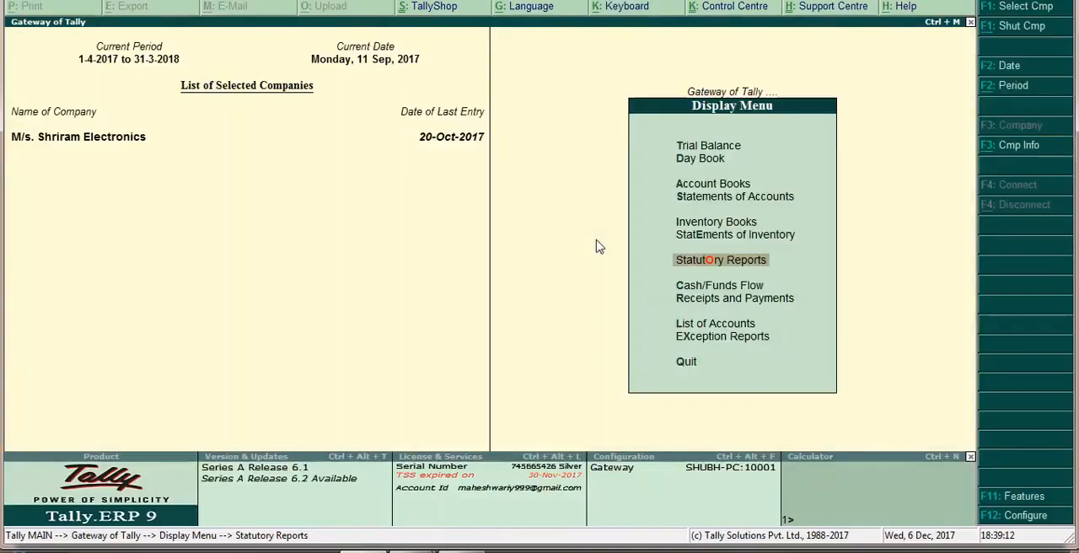
{"action": "mouse_move", "coordinate": [462, 550]}
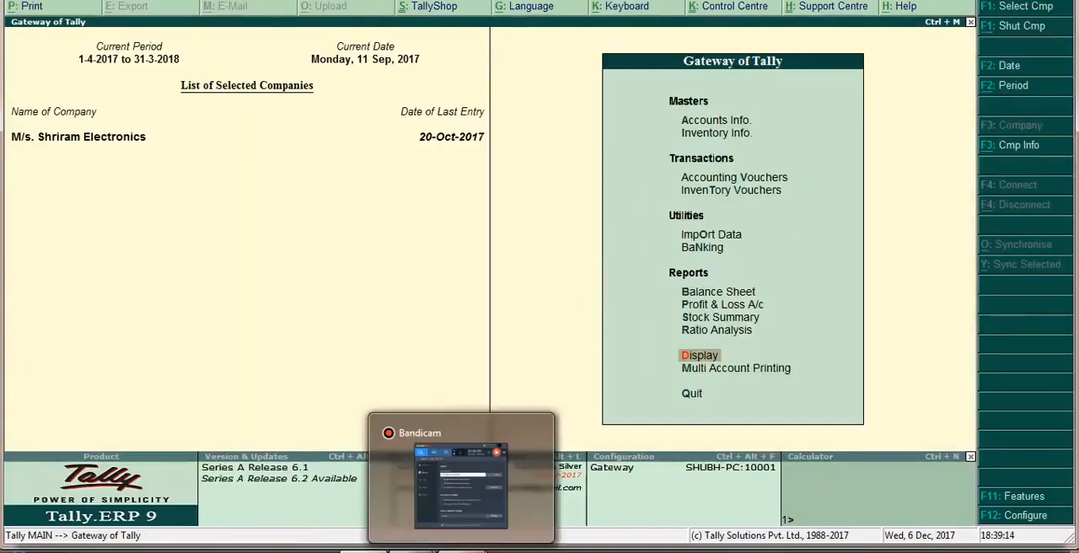